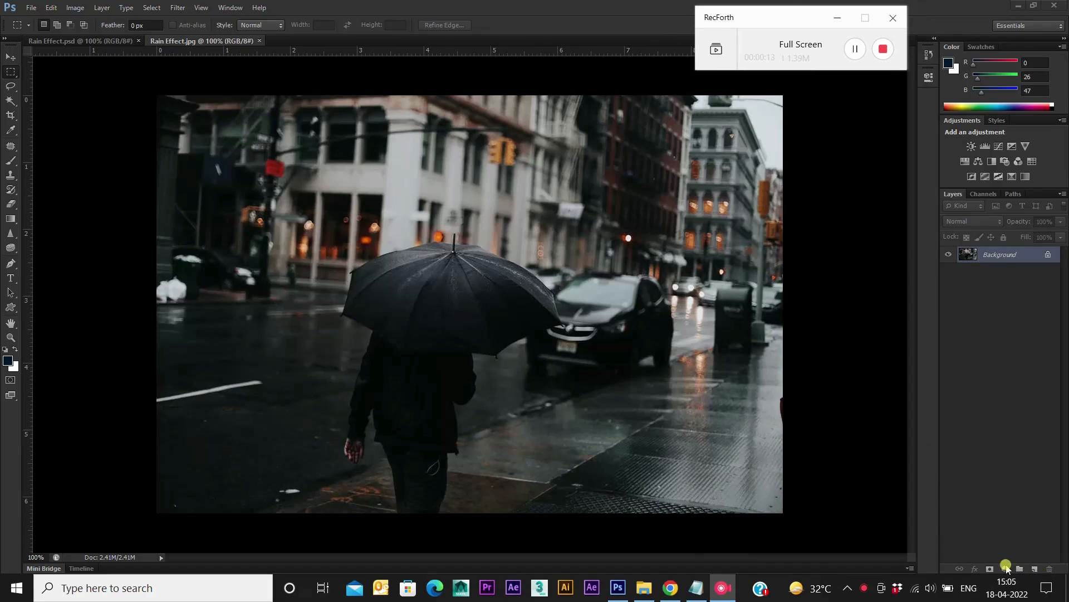
# - Create a new layer above the Background and name it Rain
pyautogui.click(1035, 569)
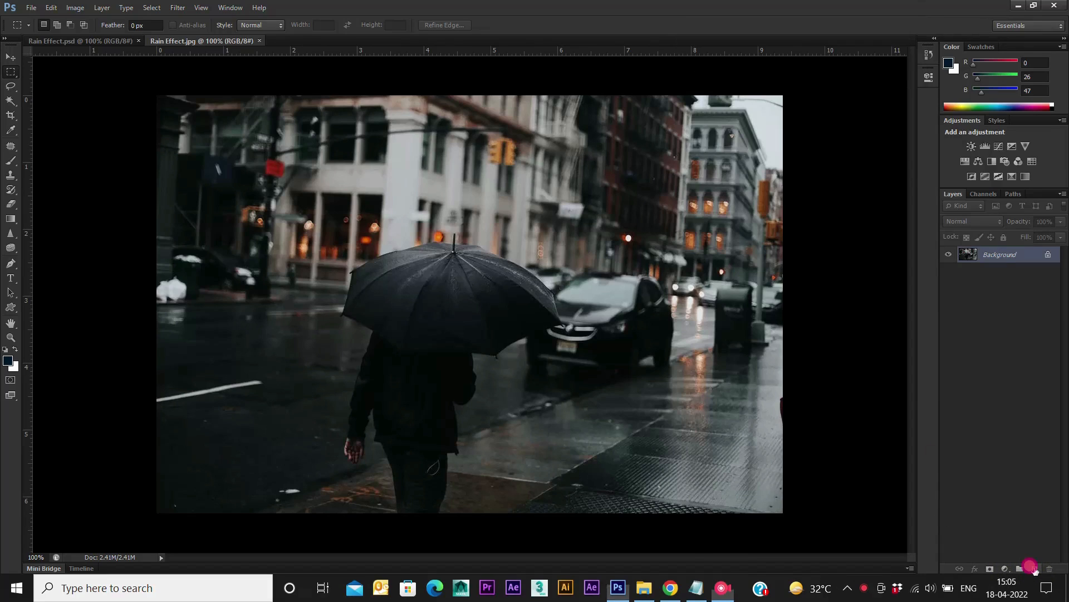
pyautogui.click(1035, 569)
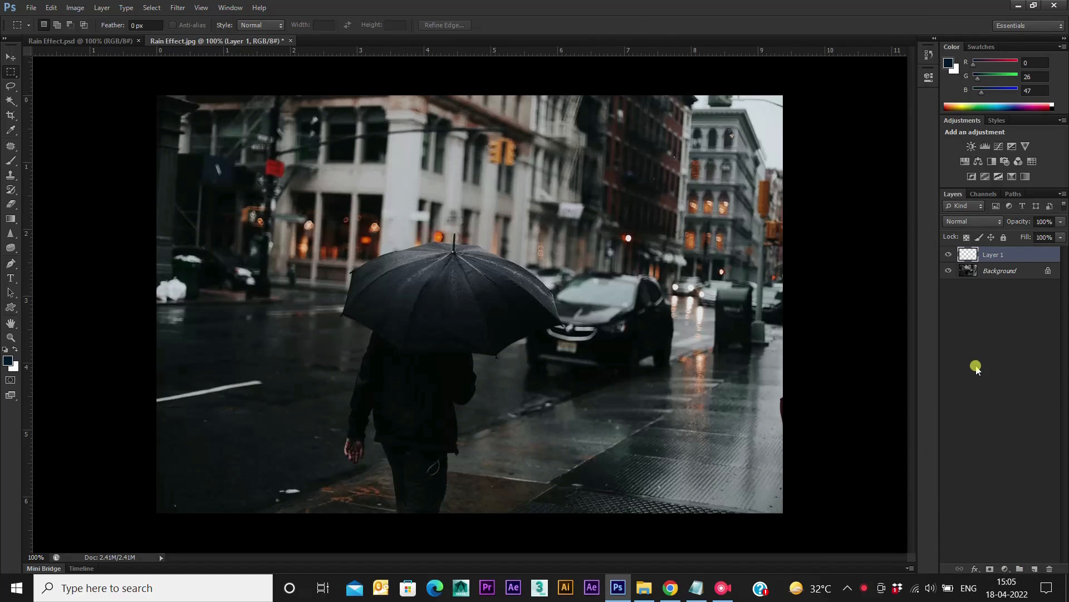
pyautogui.doubleClick(985, 254)
pyautogui.write('Rain')
pyautogui.click(995, 341)
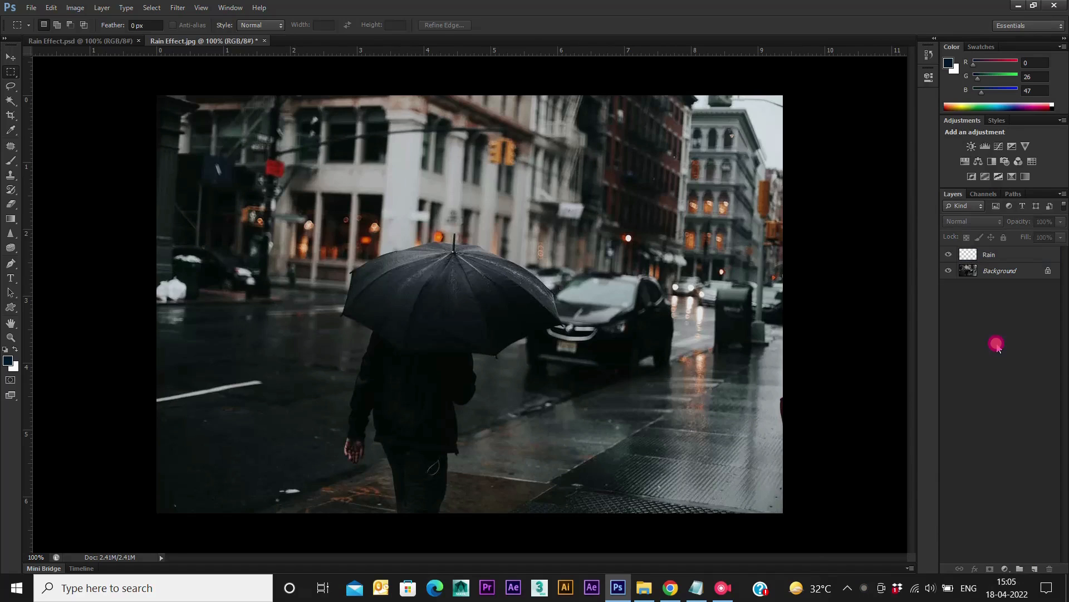
# - Fill the Rain layer with black in Normal mode at 100% opacity
pyautogui.click(989, 254)
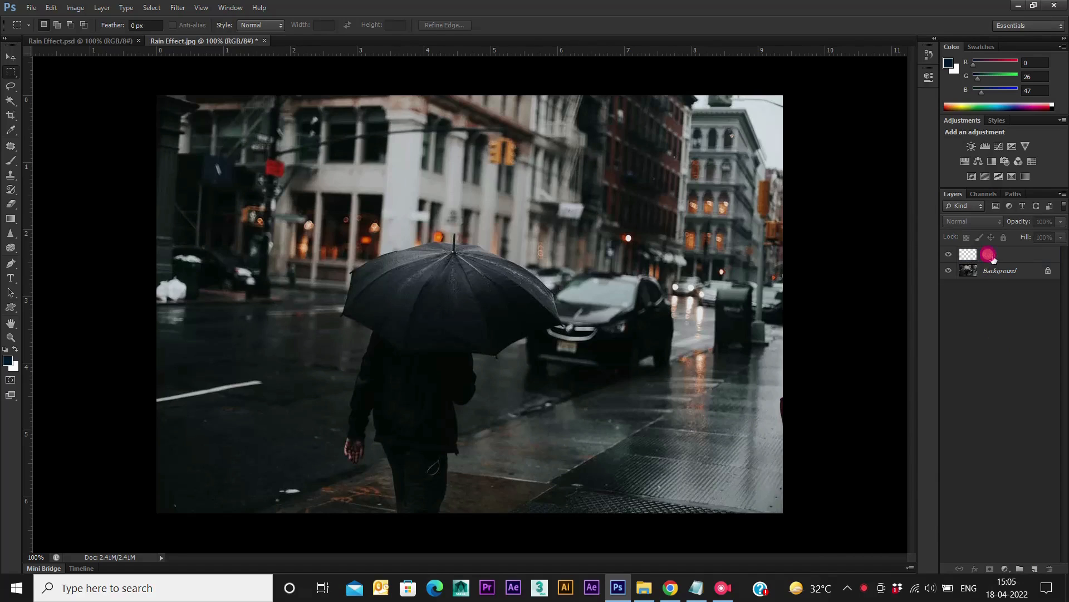
pyautogui.click(51, 7)
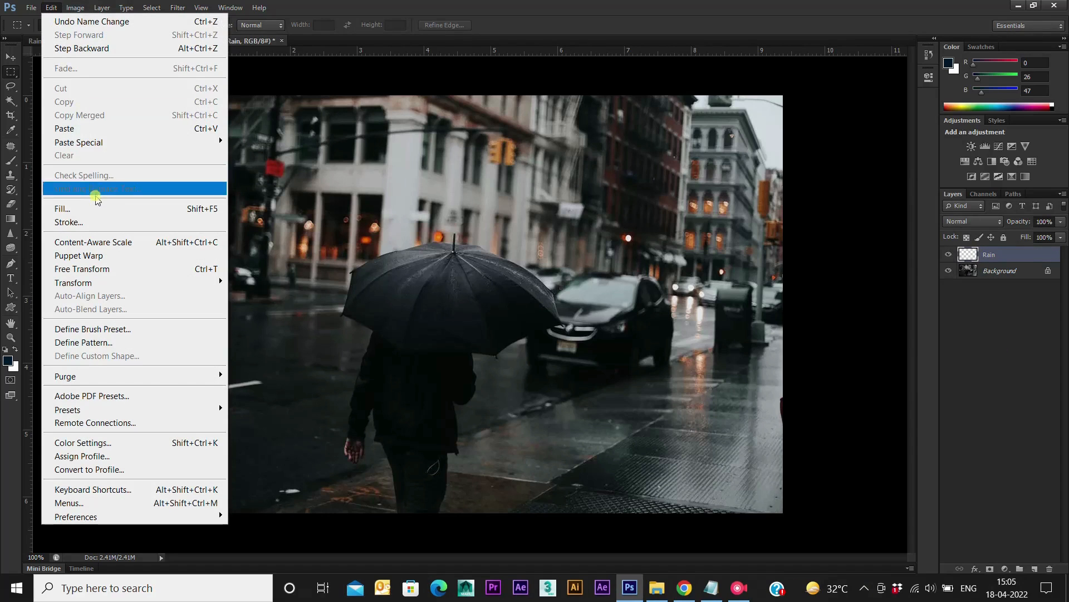
pyautogui.click(93, 209)
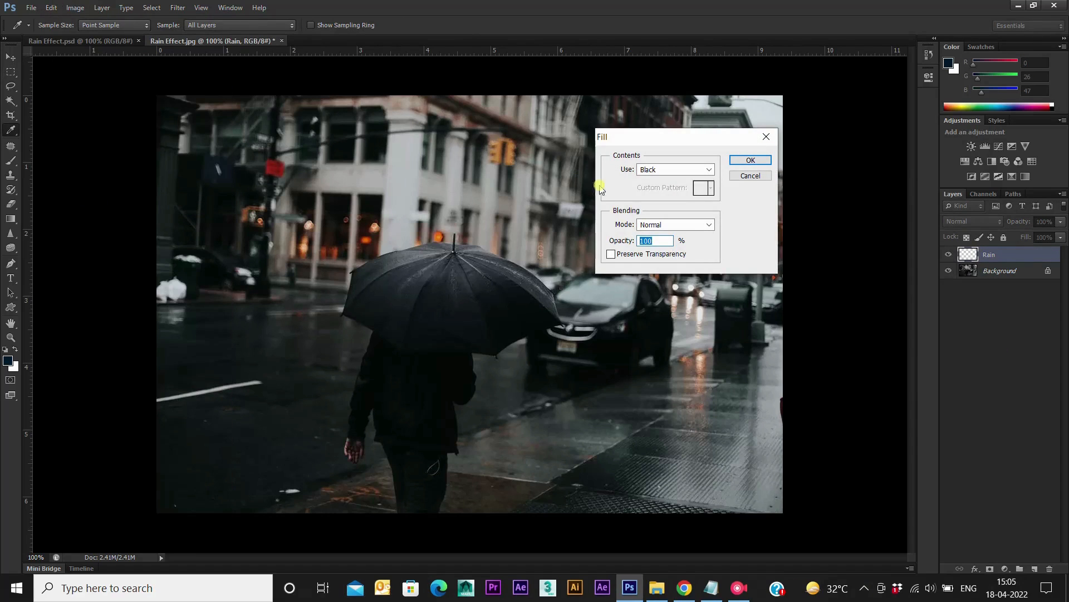
pyautogui.click(676, 177)
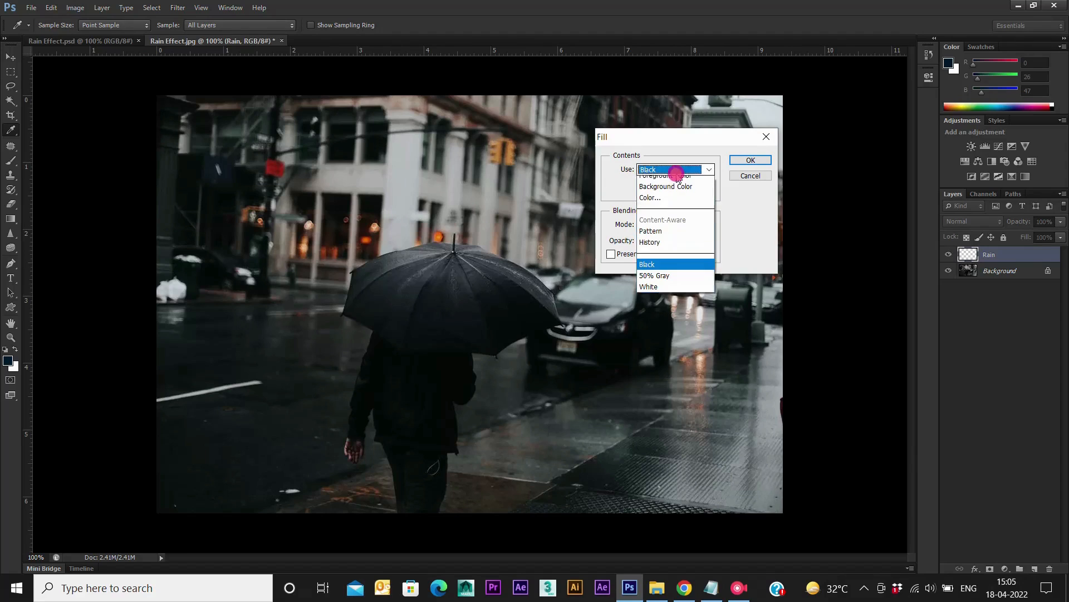
pyautogui.click(659, 272)
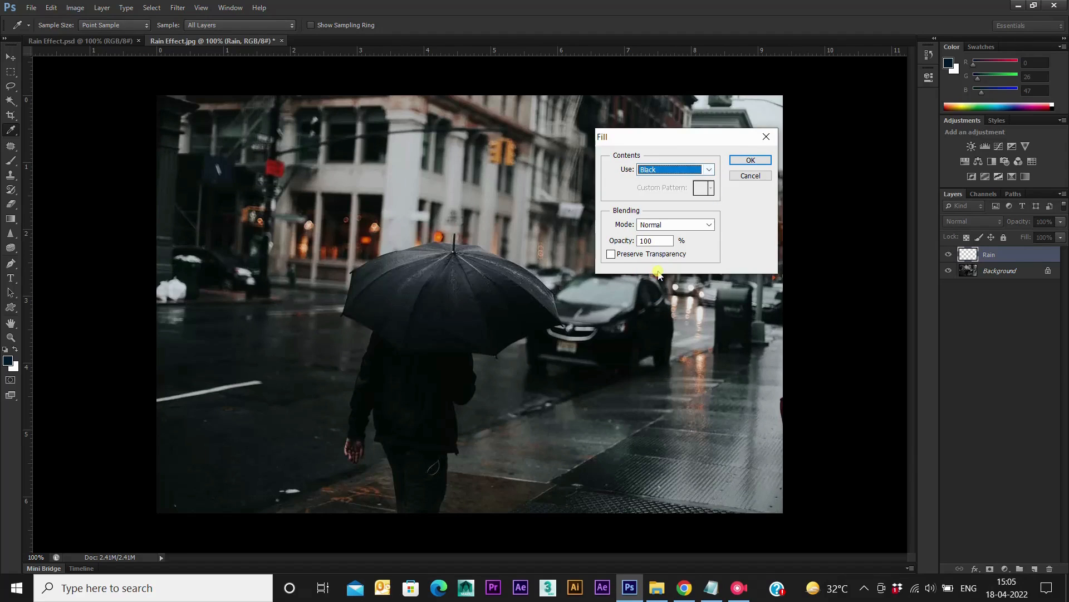
pyautogui.click(751, 161)
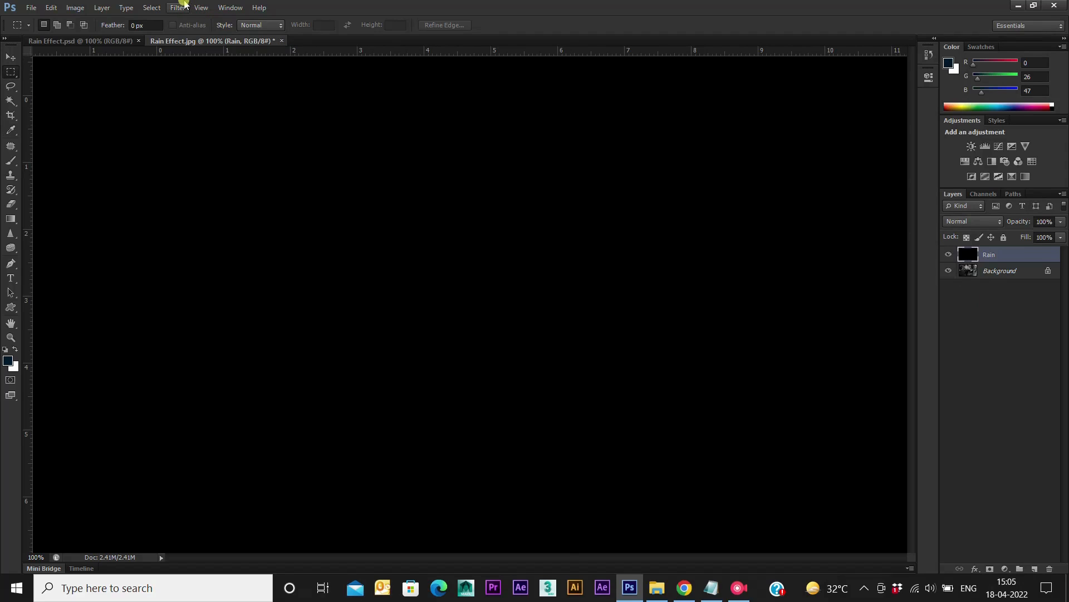
# - Add monochromatic noise with Gaussian distribution and an amount of 25% to the Rain layer
pyautogui.click(179, 7)
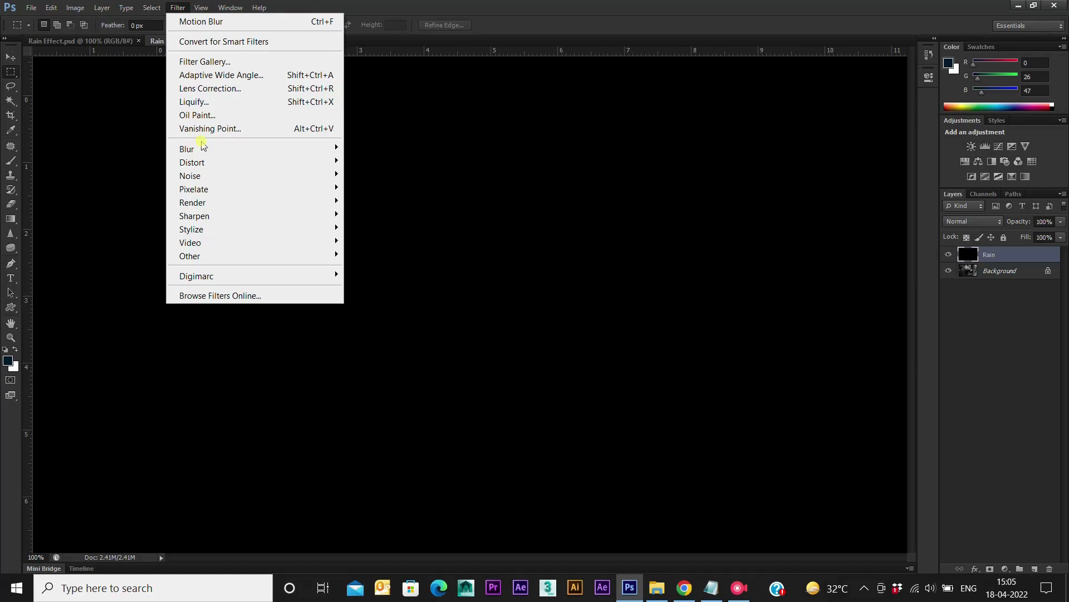
pyautogui.moveTo(203, 176)
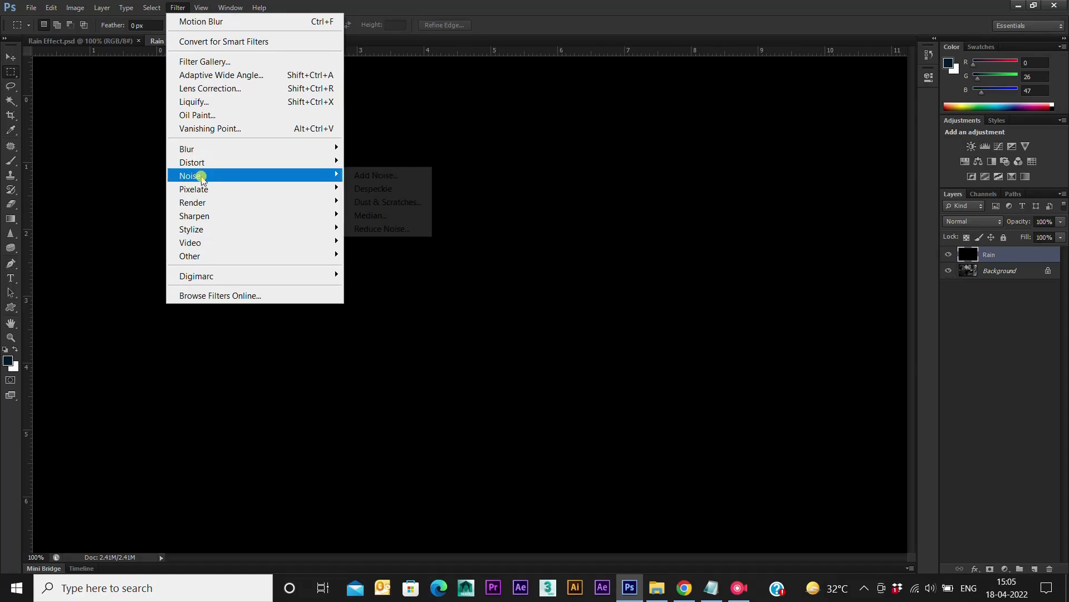
pyautogui.click(368, 176)
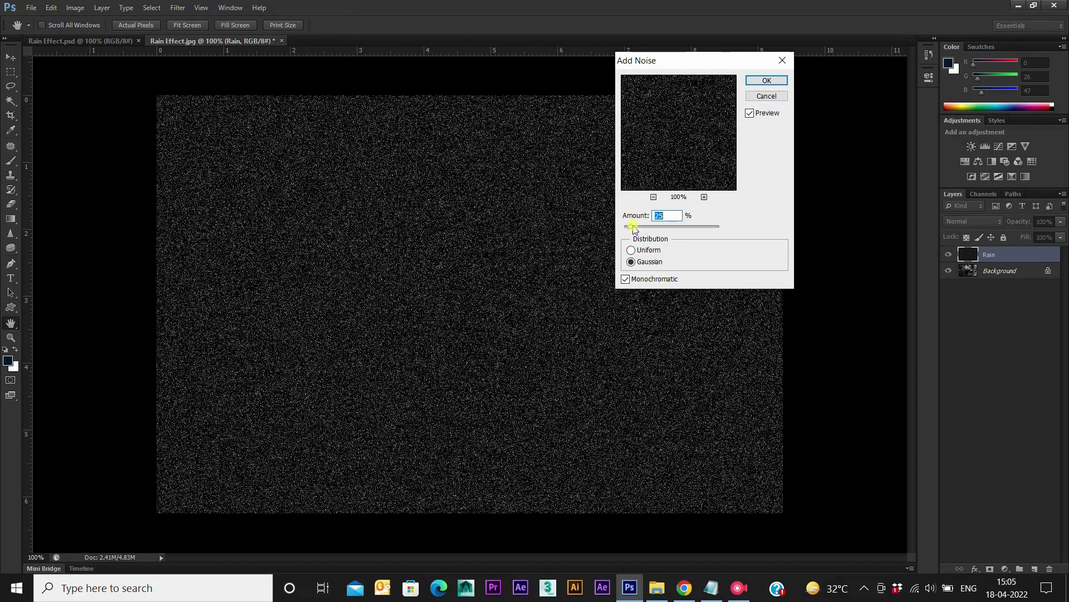
pyautogui.moveTo(631, 227)
pyautogui.mouseDown()
pyautogui.moveTo(677, 229)
pyautogui.moveTo(640, 224)
pyautogui.mouseUp()
pyautogui.click(660, 217)
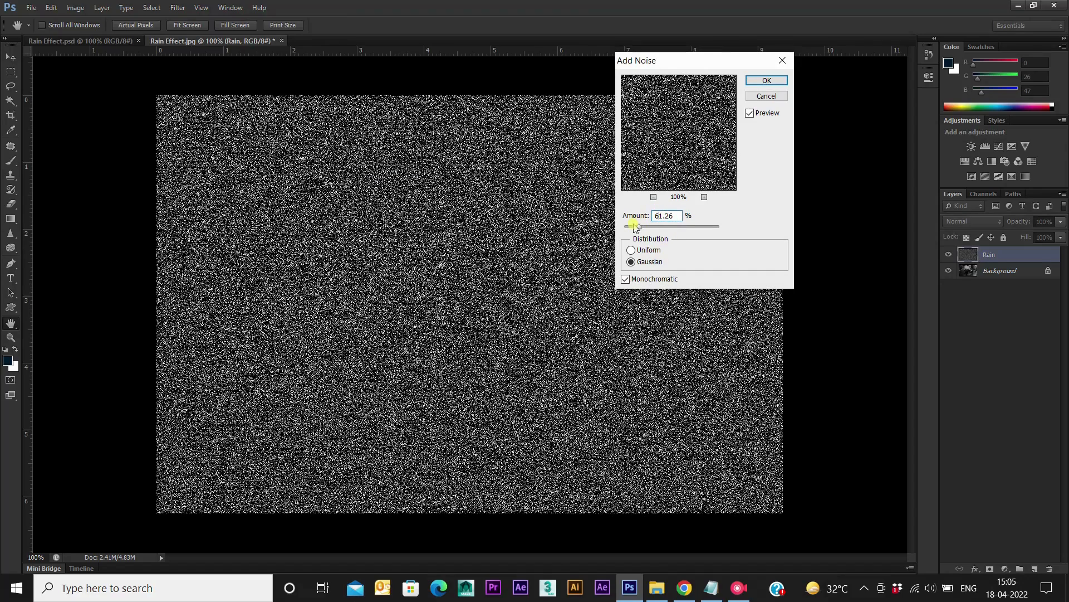
pyautogui.doubleClick(666, 216)
pyautogui.write('25')
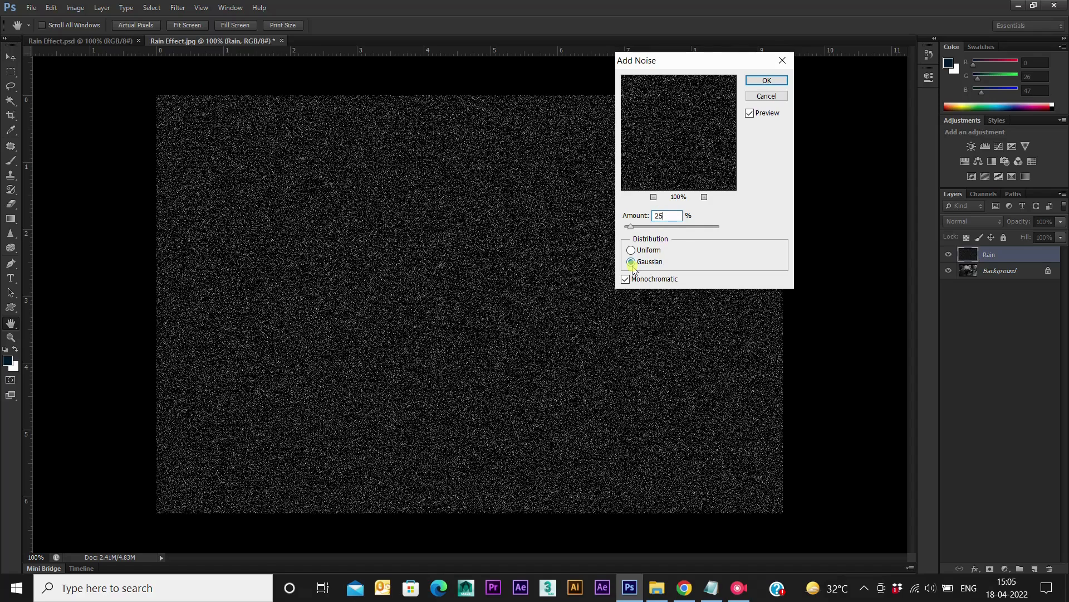
pyautogui.click(632, 264)
pyautogui.click(762, 81)
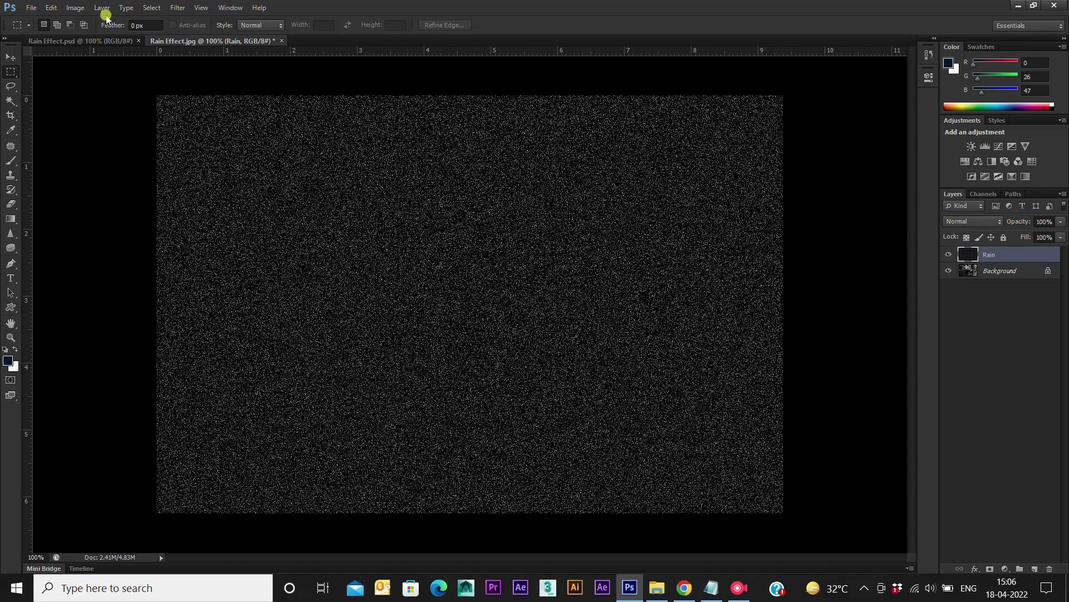
# - Crop the image to a selection of the whole canvas and clear the selection
pyautogui.click(155, 8)
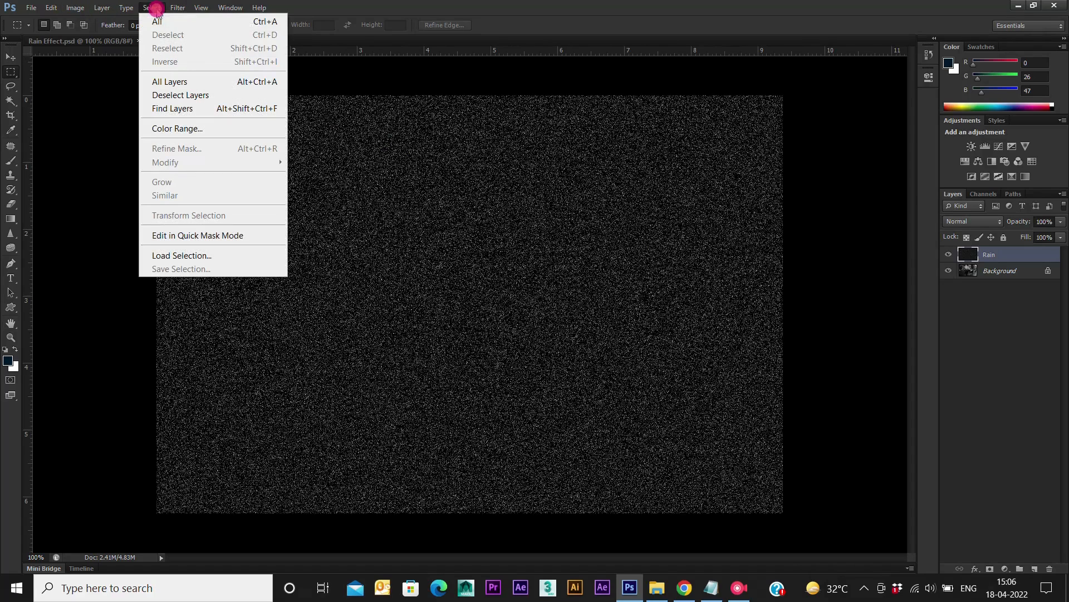
pyautogui.click(160, 22)
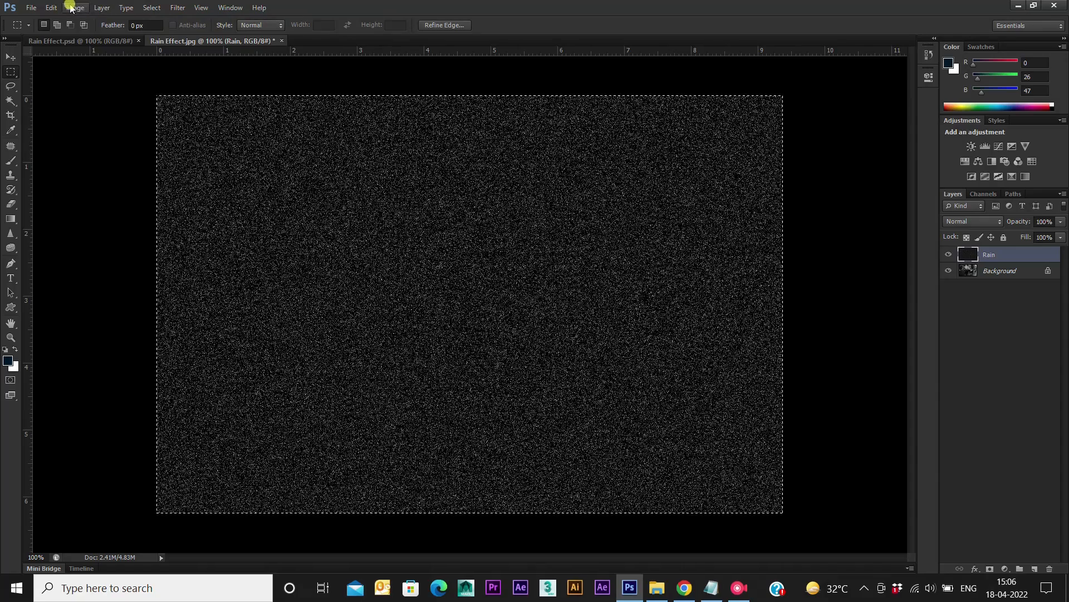
pyautogui.click(51, 8)
pyautogui.click(76, 7)
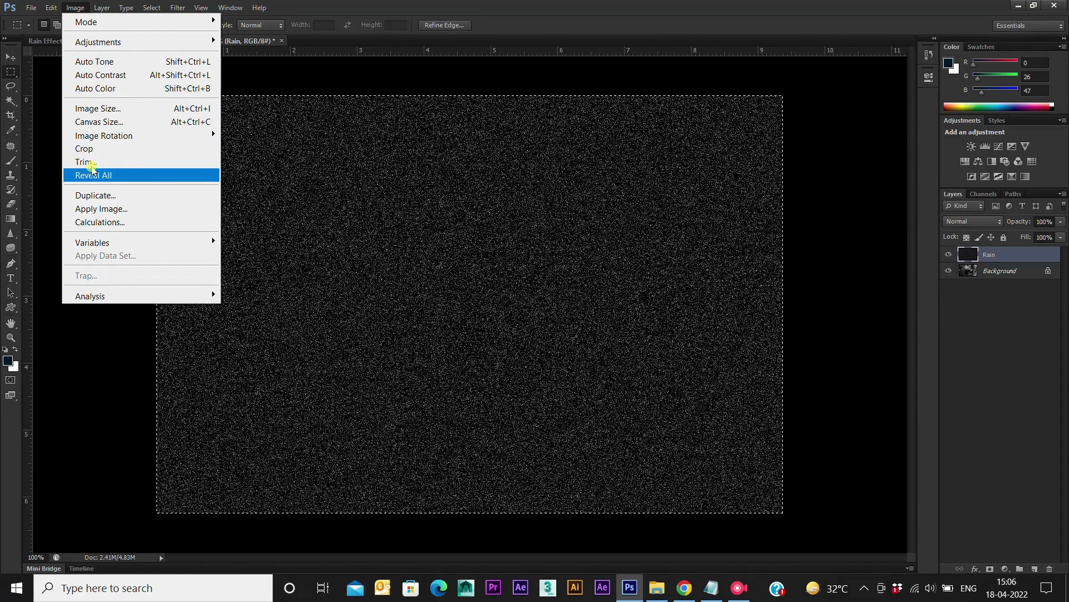
pyautogui.click(95, 148)
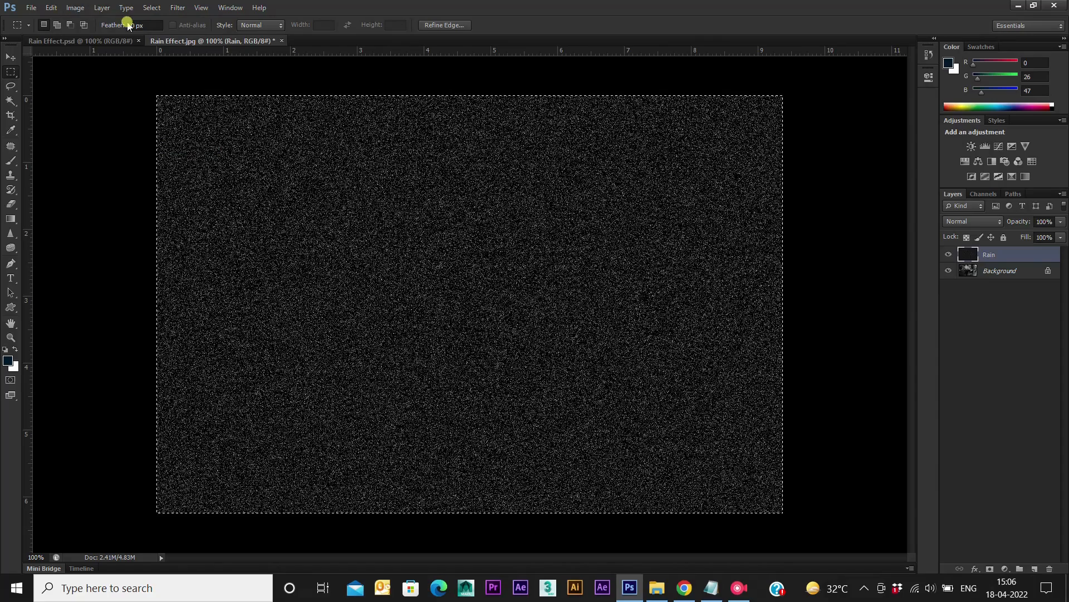
pyautogui.click(77, 7)
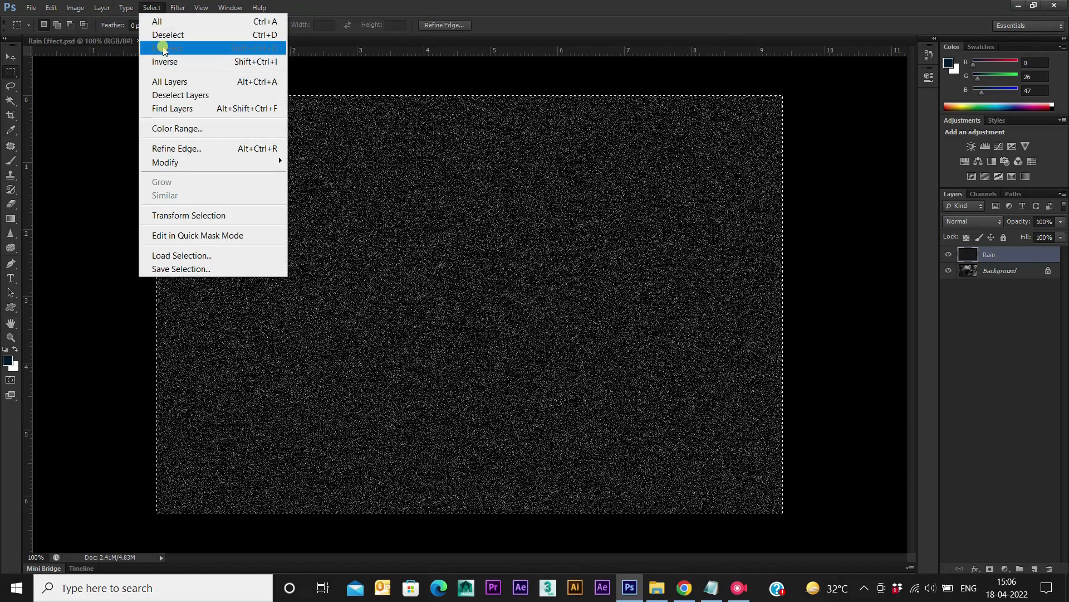
pyautogui.click(166, 35)
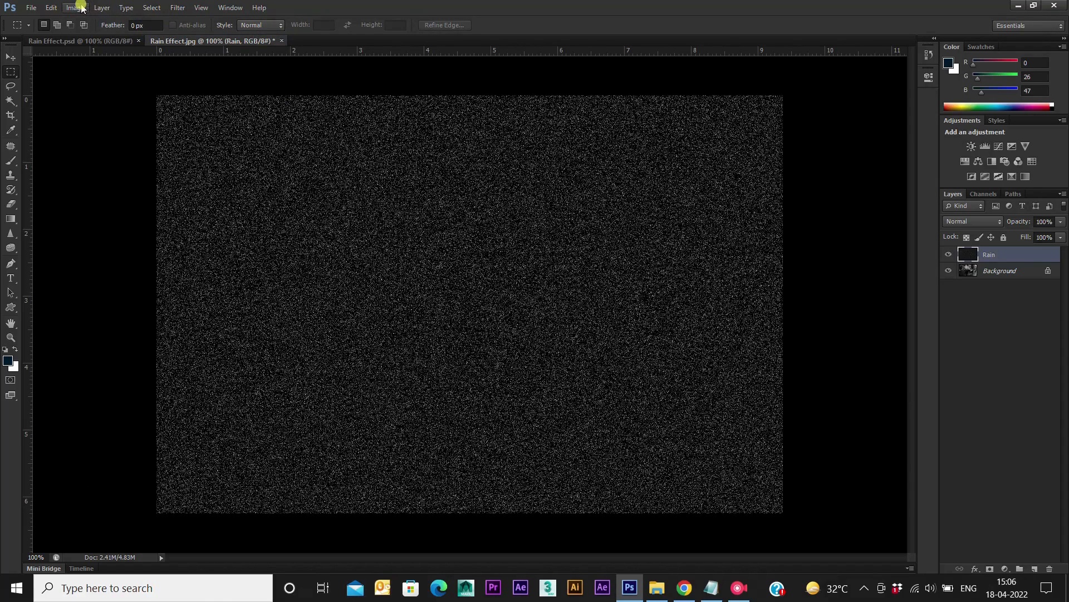
# - Scale the Rain layer's width to 400%, keeping its height at 100%
pyautogui.click(77, 7)
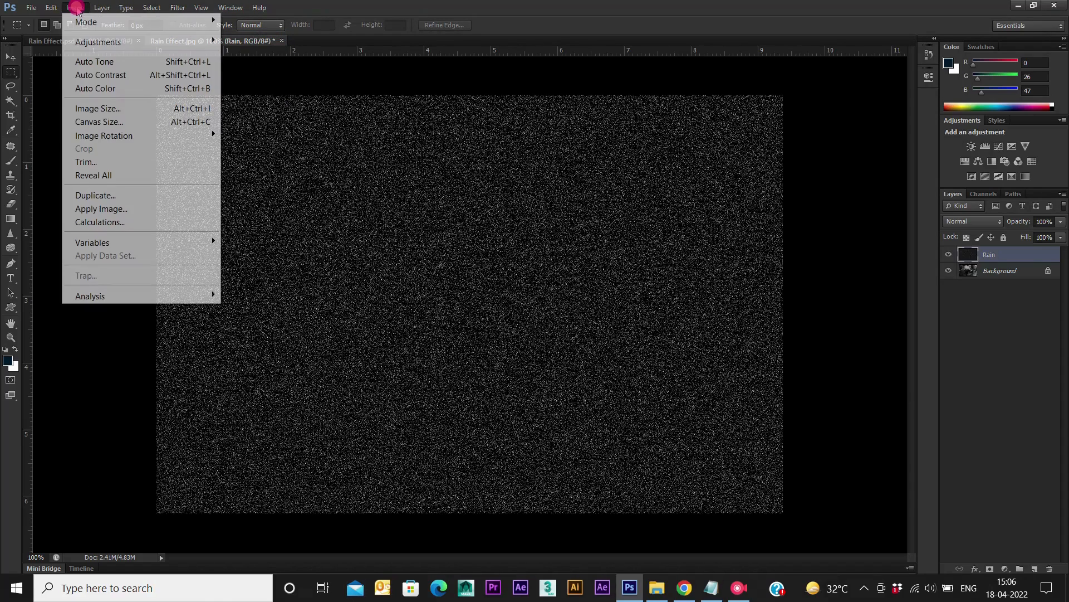
pyautogui.moveTo(50, 8)
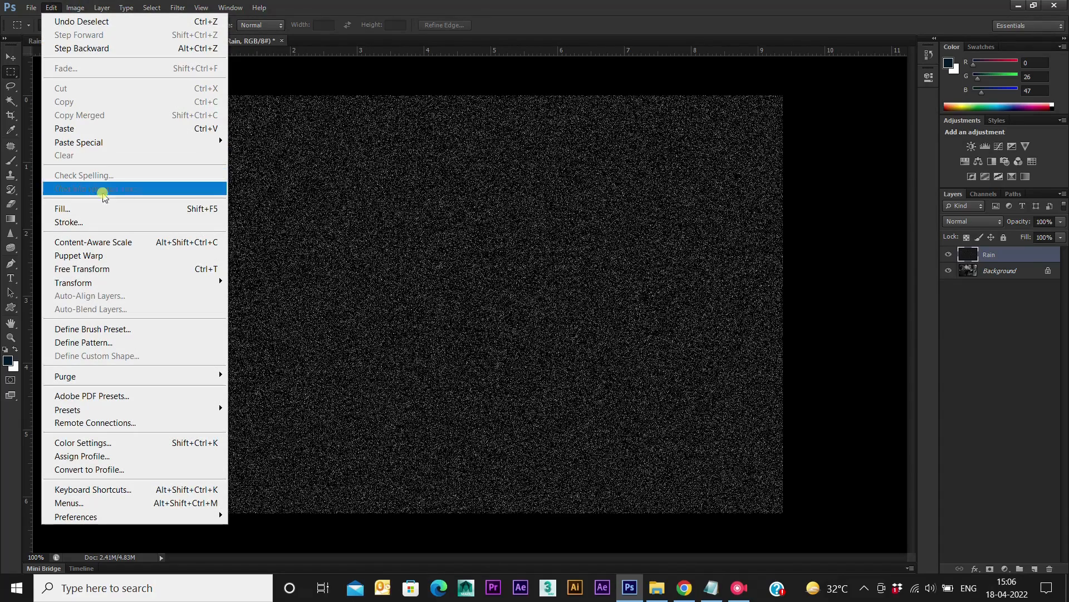
pyautogui.moveTo(189, 282)
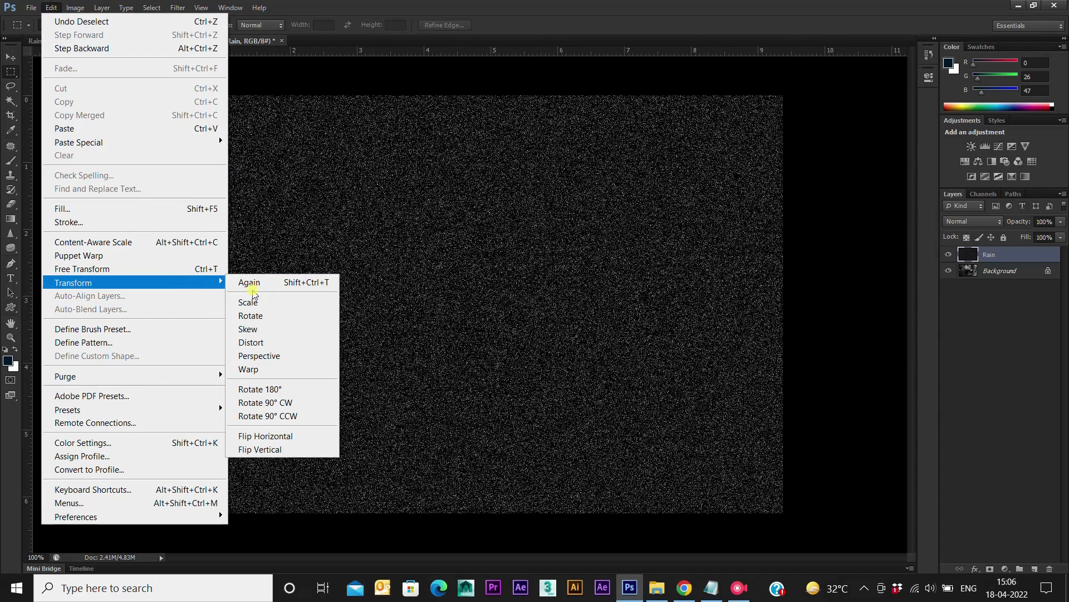
pyautogui.click(256, 306)
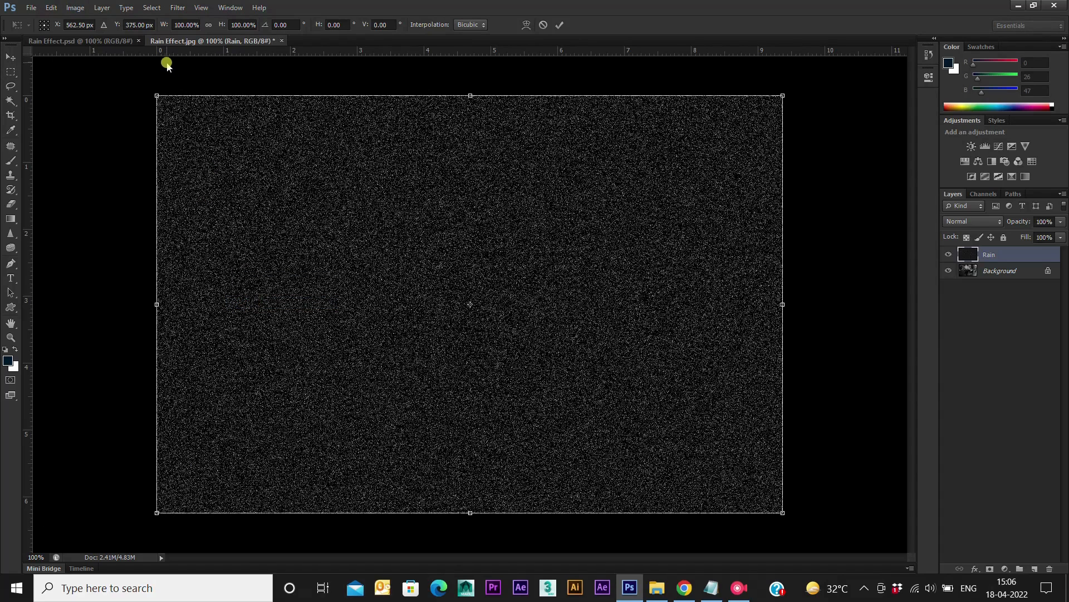
pyautogui.click(186, 25)
pyautogui.write('400')
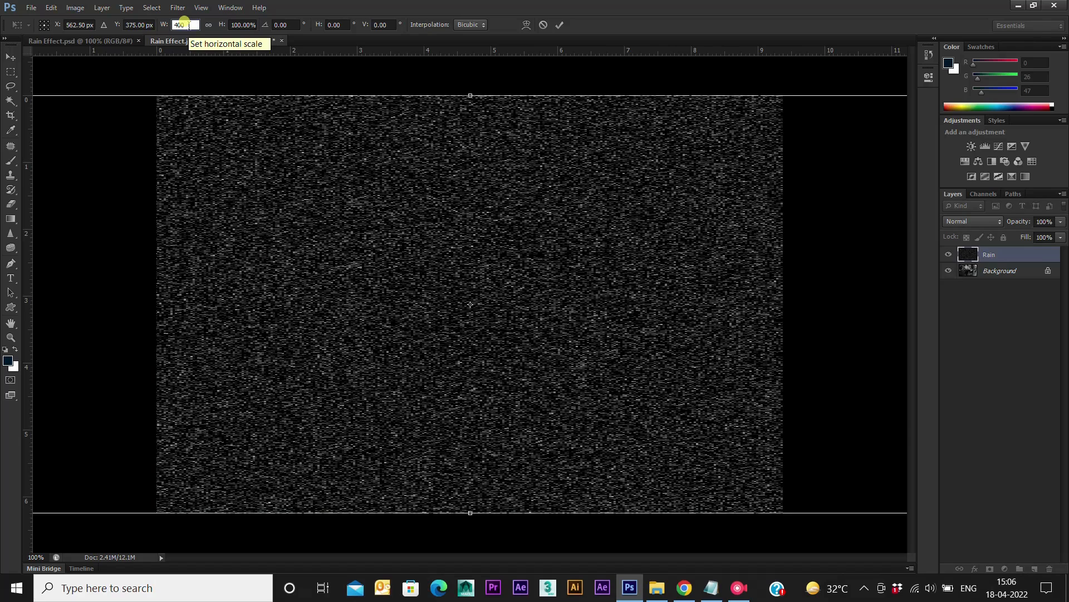
pyautogui.press('Return')
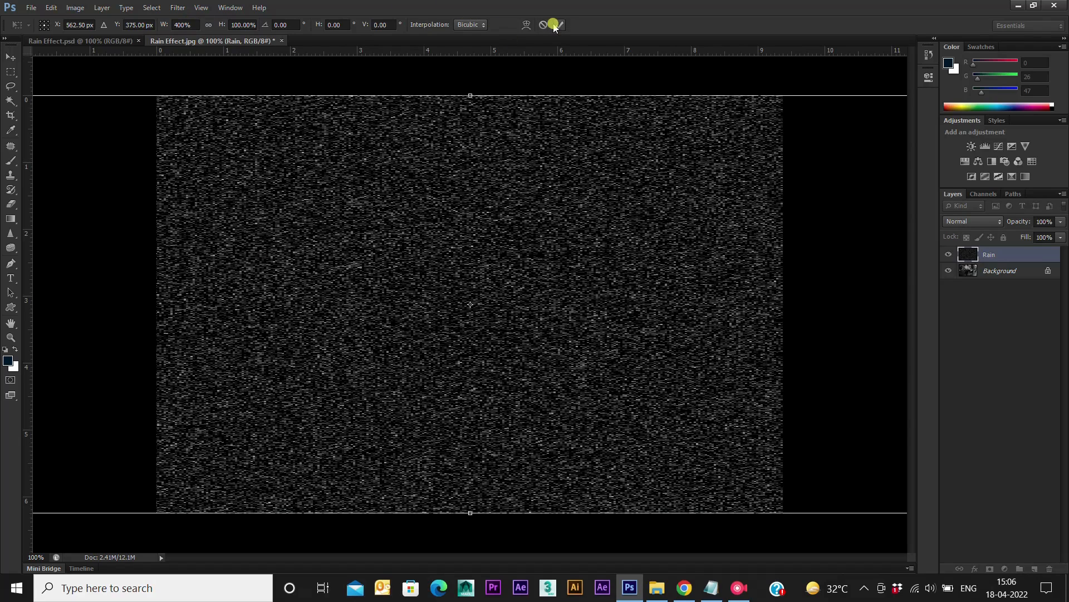
pyautogui.click(559, 25)
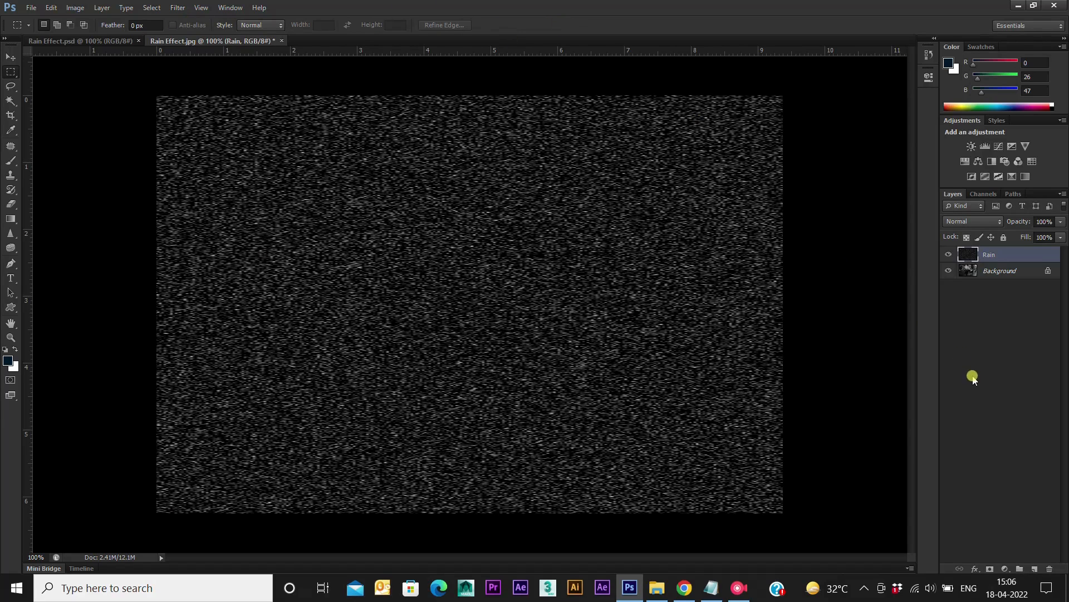
# - Convert the Rain layer to a smart object and set its blend mode to Screen
pyautogui.click(975, 379)
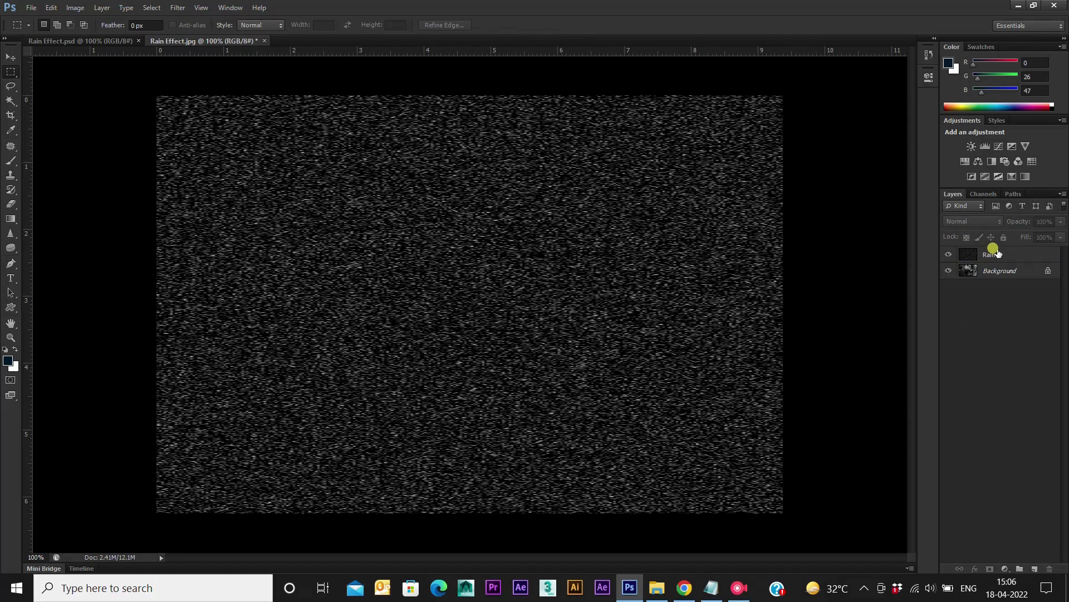
pyautogui.click(997, 253)
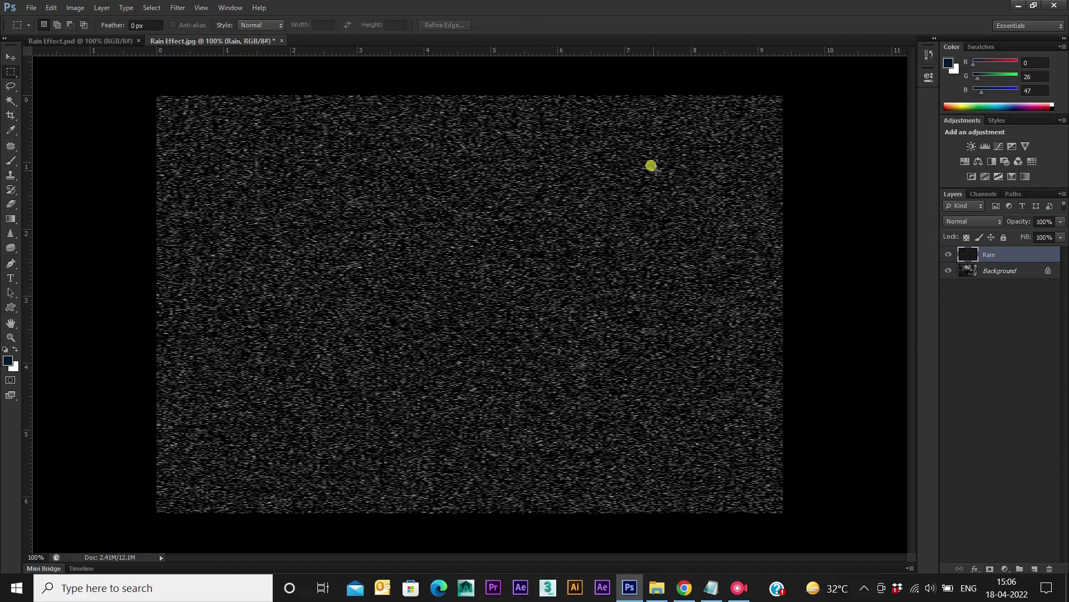
pyautogui.rightClick(996, 254)
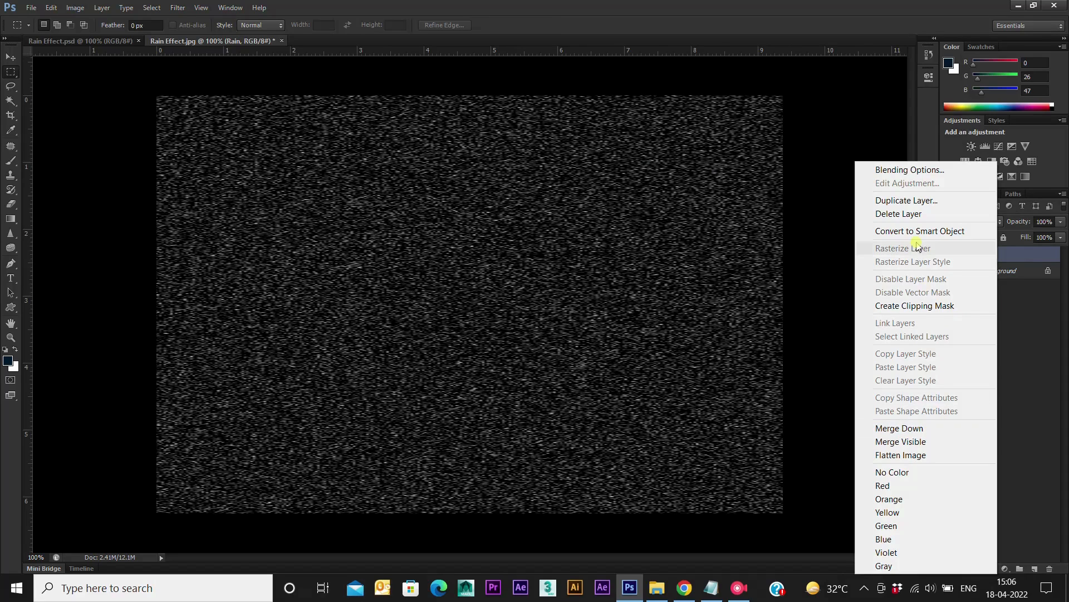
pyautogui.click(919, 231)
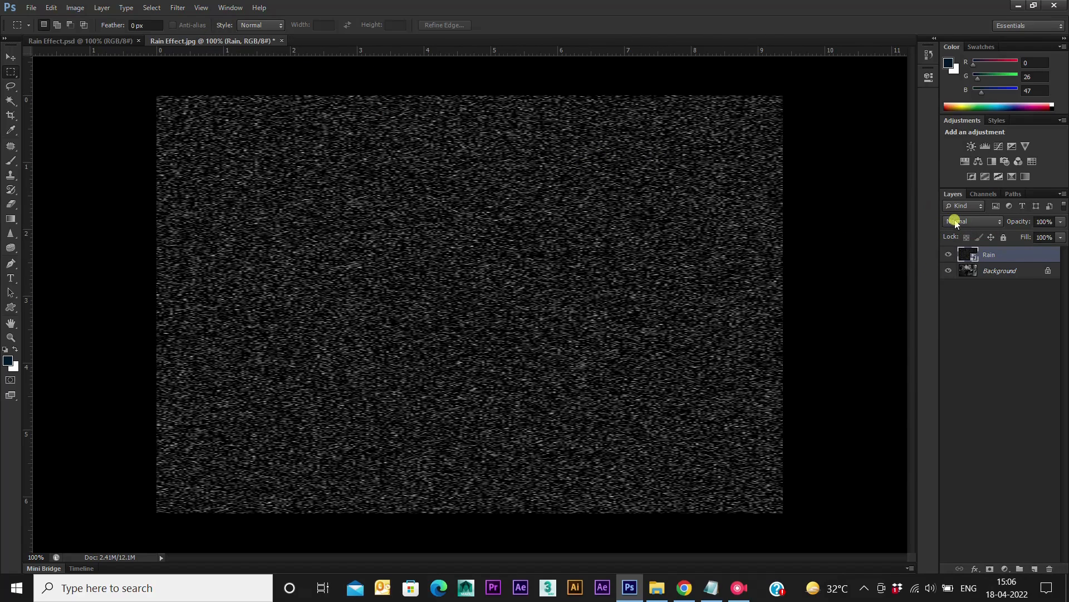
pyautogui.click(953, 221)
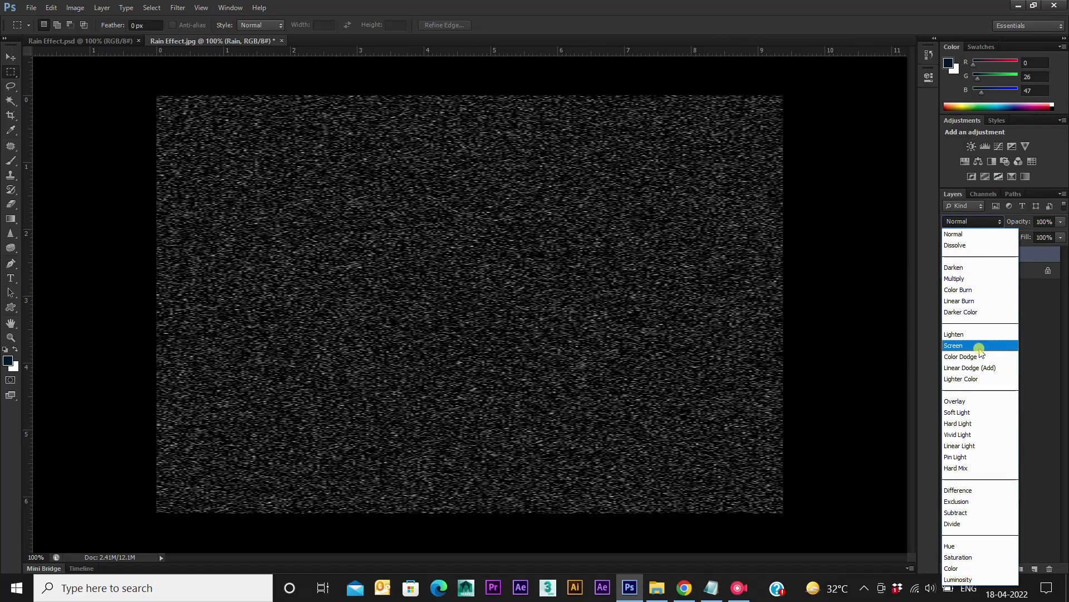
pyautogui.click(968, 345)
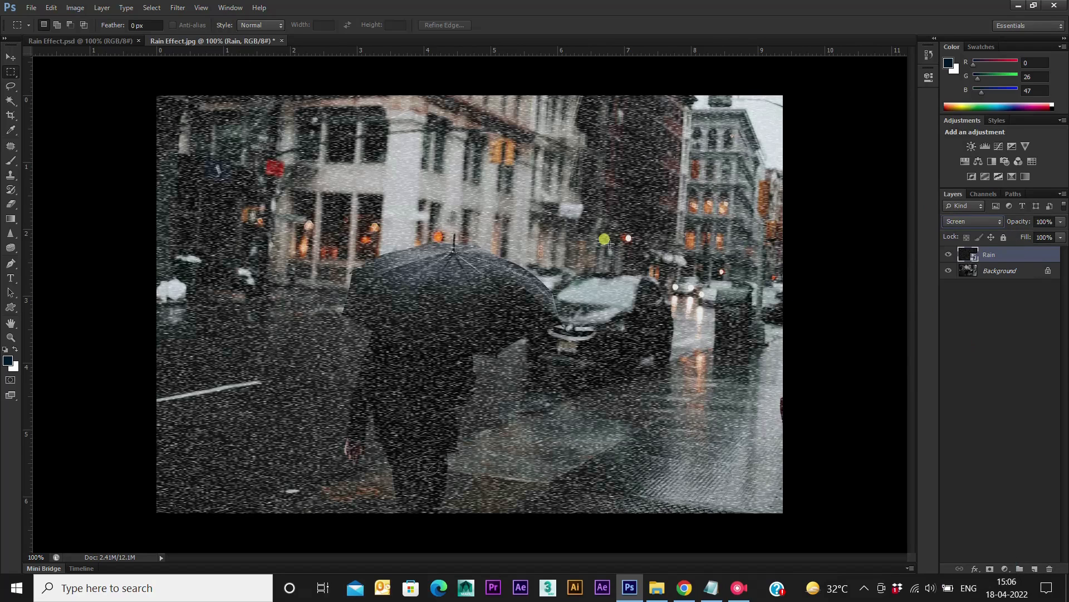
# - Apply a Motion Blur to the Rain layer with an angle of 75° and a distance of 125 pixels
pyautogui.click(180, 8)
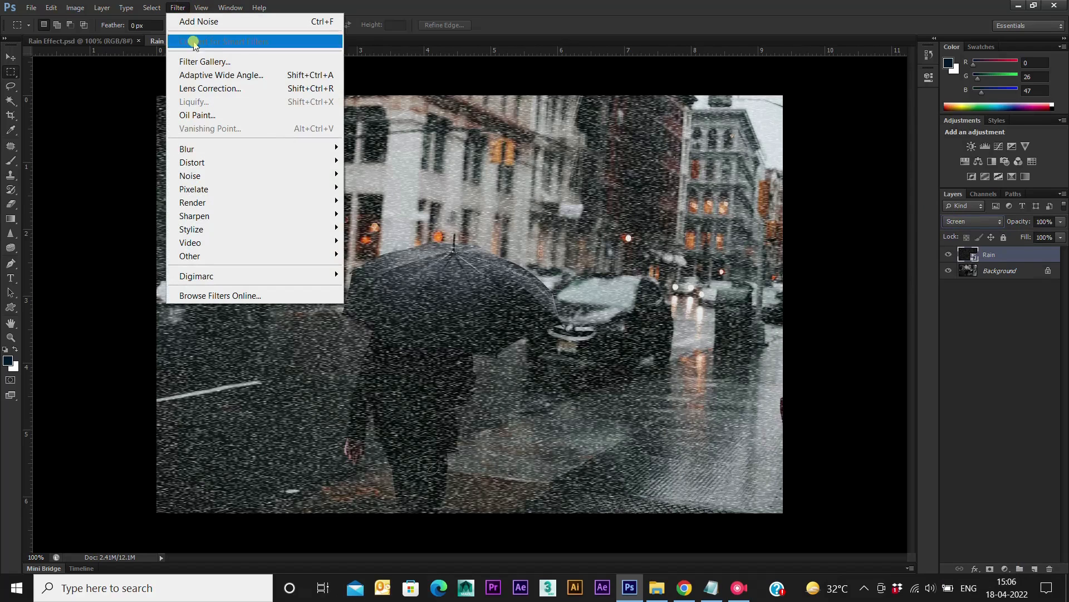
pyautogui.moveTo(294, 149)
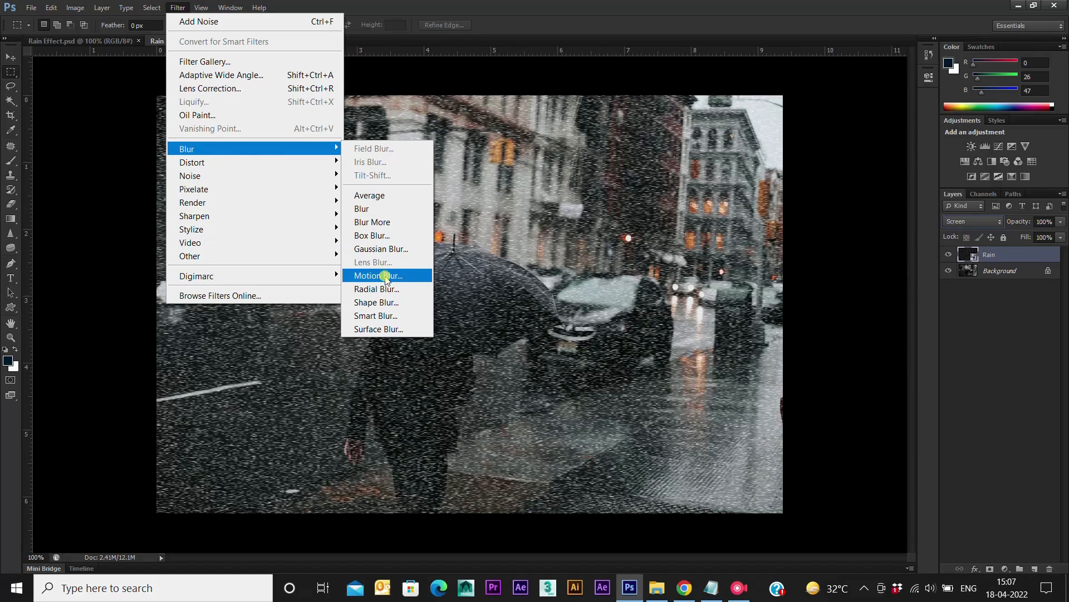
pyautogui.click(380, 276)
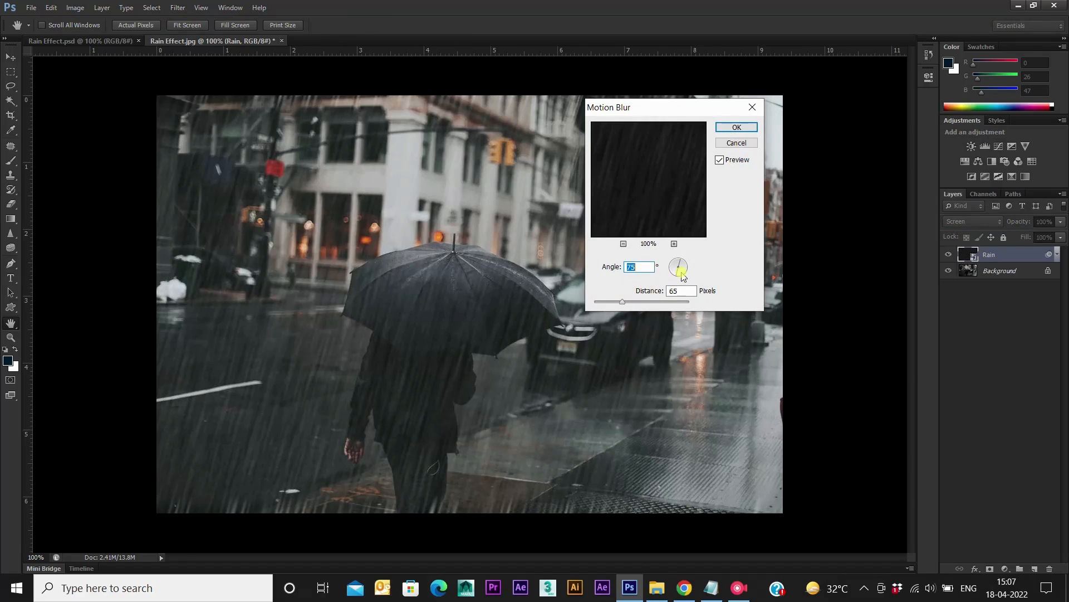
pyautogui.moveTo(683, 277)
pyautogui.mouseDown()
pyautogui.moveTo(673, 275)
pyautogui.moveTo(678, 259)
pyautogui.mouseUp()
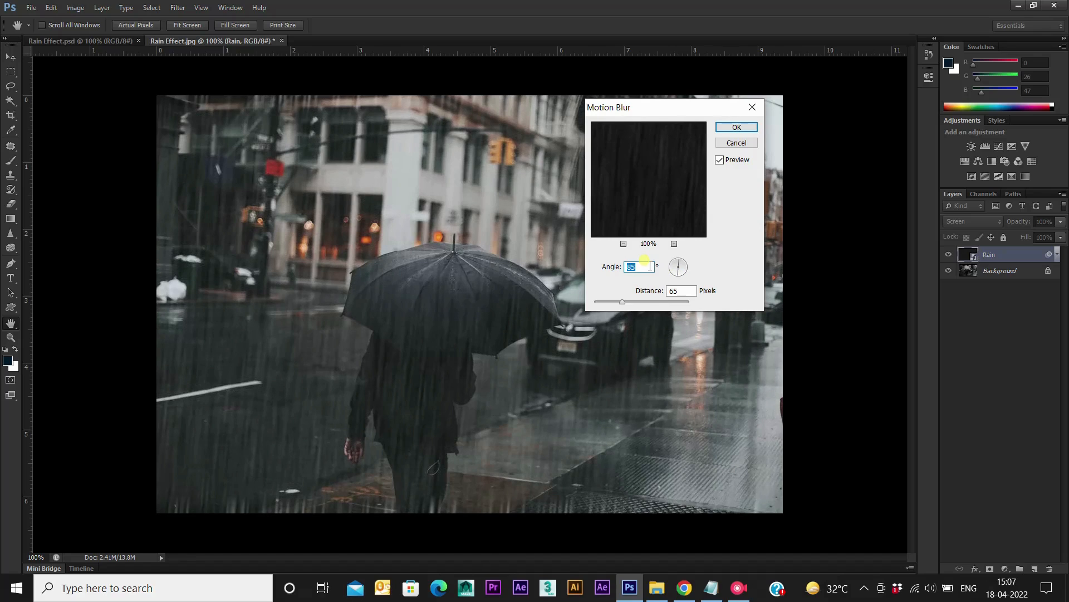
pyautogui.click(650, 266)
pyautogui.doubleClick(647, 267)
pyautogui.write('78')
pyautogui.press('BackSpace')
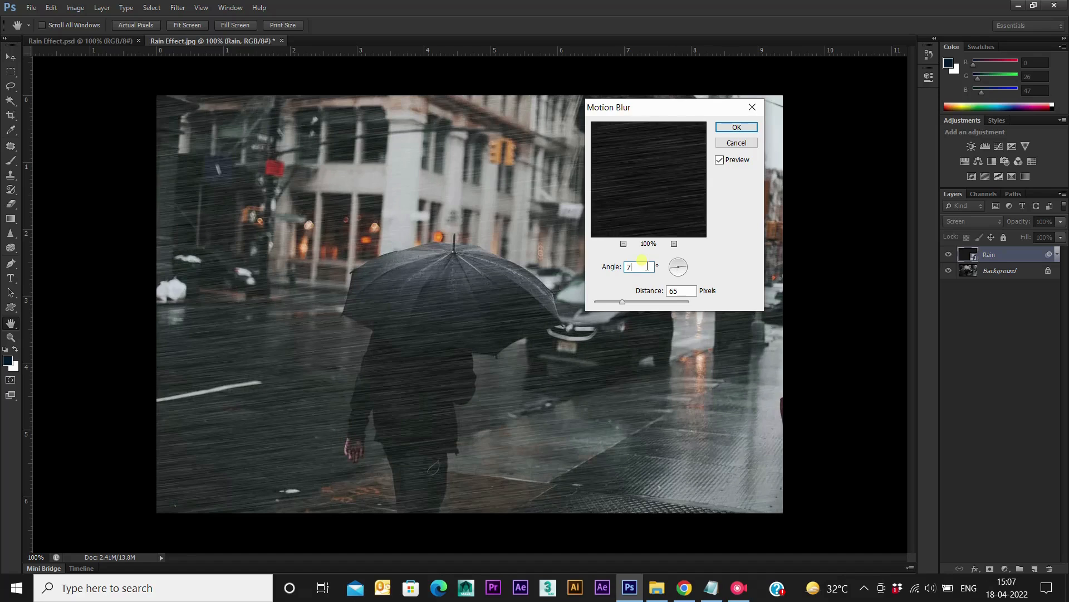
pyautogui.write('5')
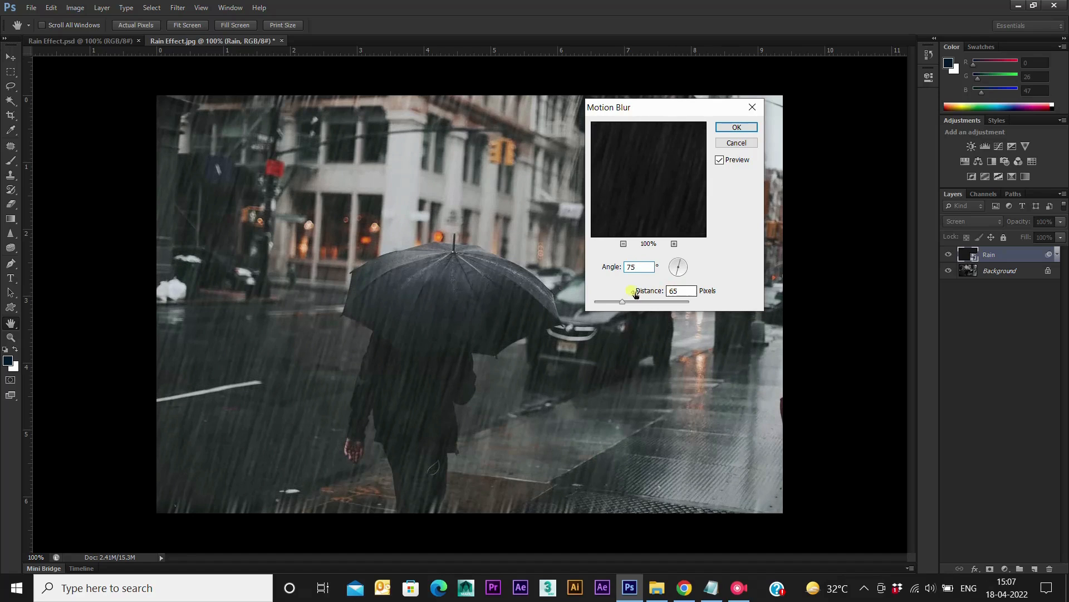
pyautogui.moveTo(623, 301)
pyautogui.mouseDown()
pyautogui.moveTo(636, 301)
pyautogui.moveTo(622, 300)
pyautogui.mouseUp()
pyautogui.write('125')
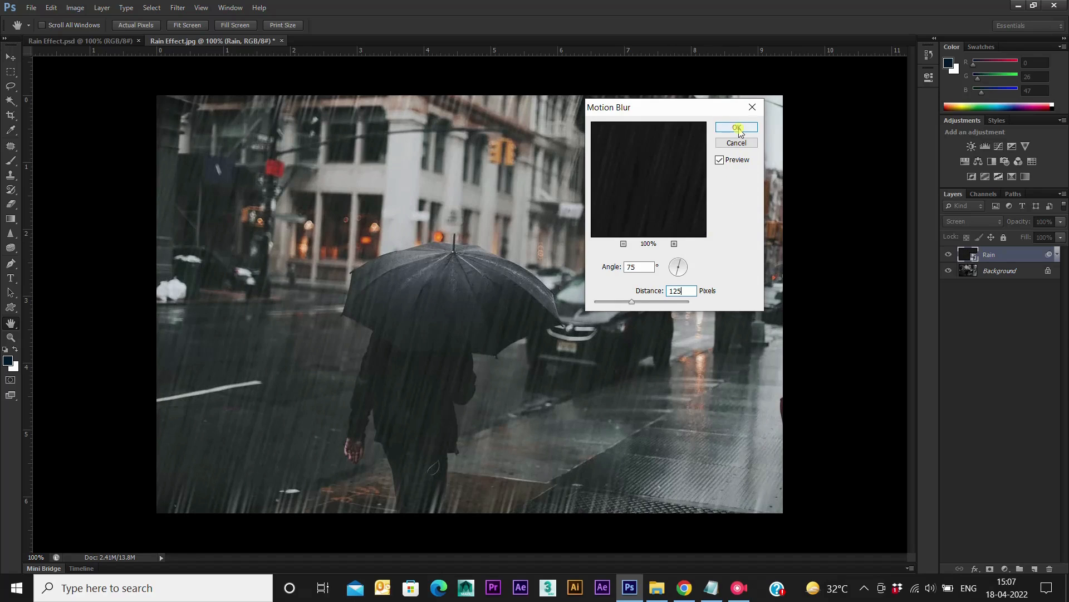
pyautogui.click(737, 128)
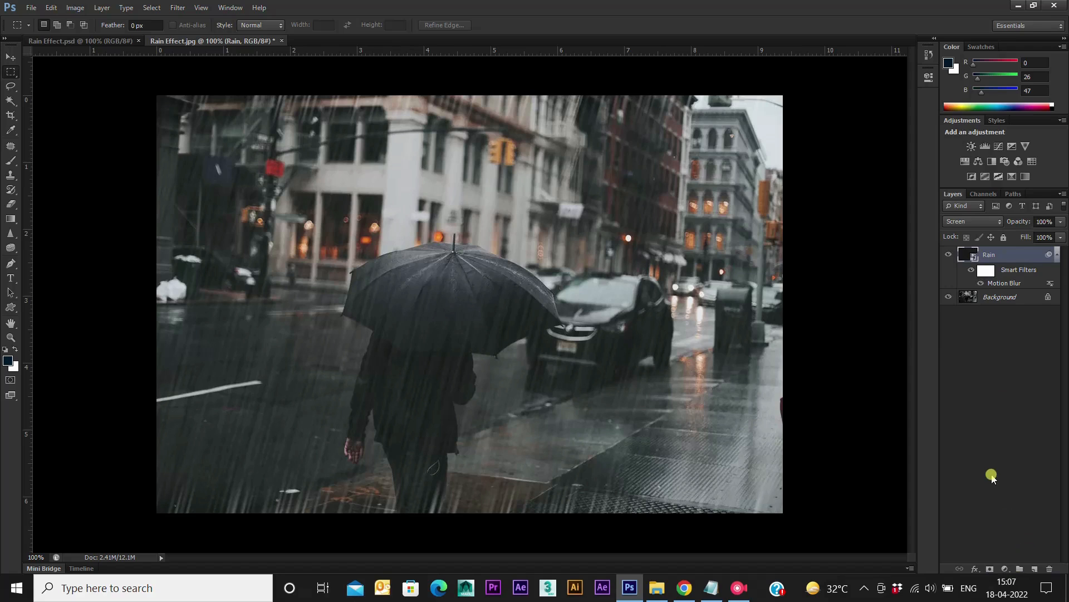
# - Add a Levels adjustment layer above Rain with input levels of 17, 0.90 and 238
pyautogui.click(1002, 569)
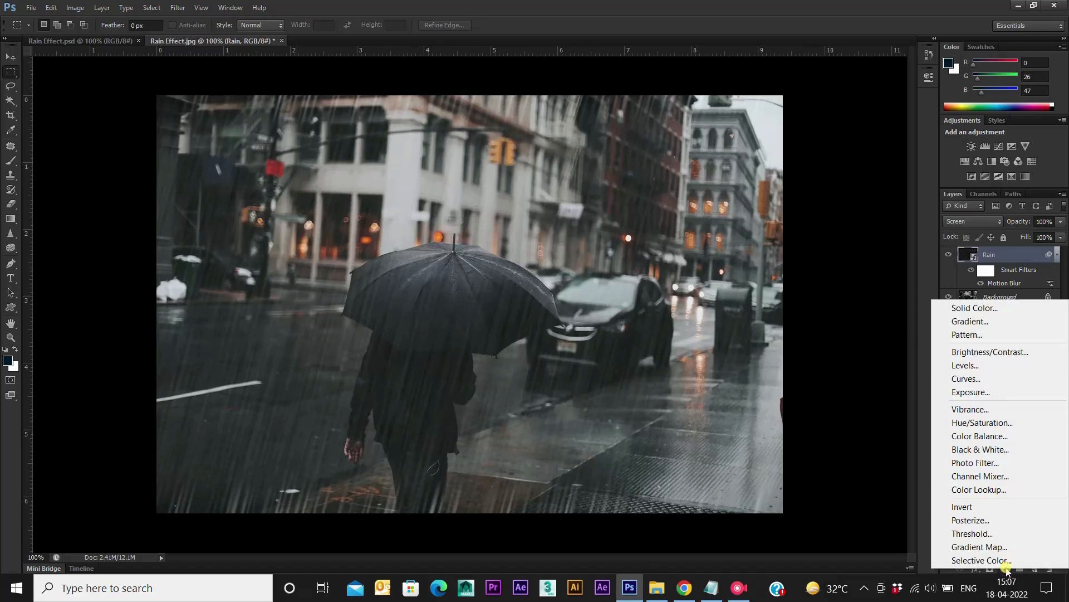
pyautogui.click(975, 364)
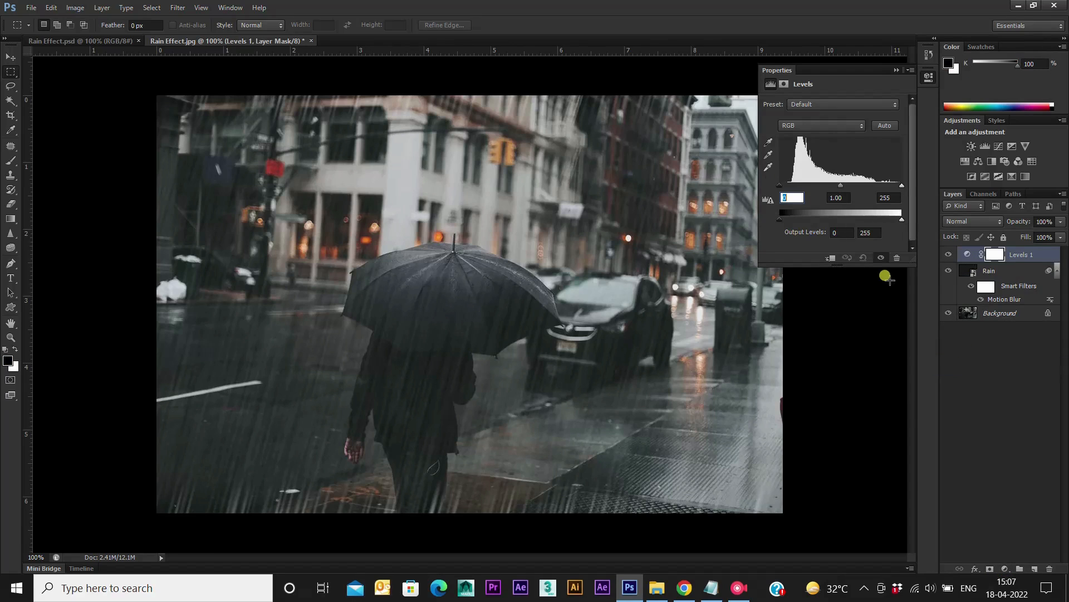
pyautogui.moveTo(778, 186); pyautogui.dragTo(788, 186)
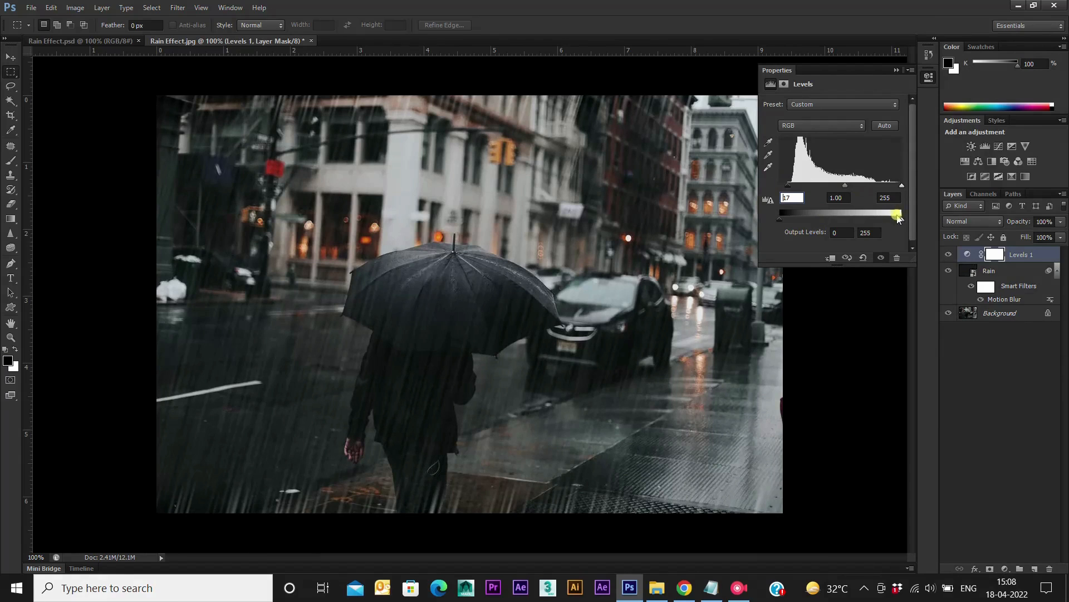
pyautogui.moveTo(903, 188); pyautogui.dragTo(845, 189)
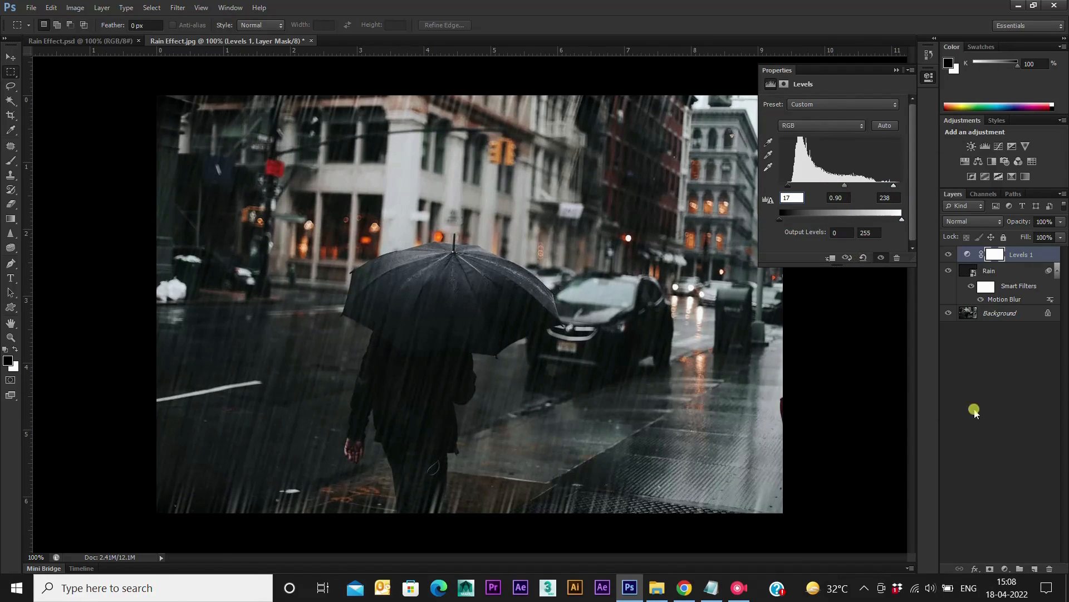
pyautogui.click(988, 429)
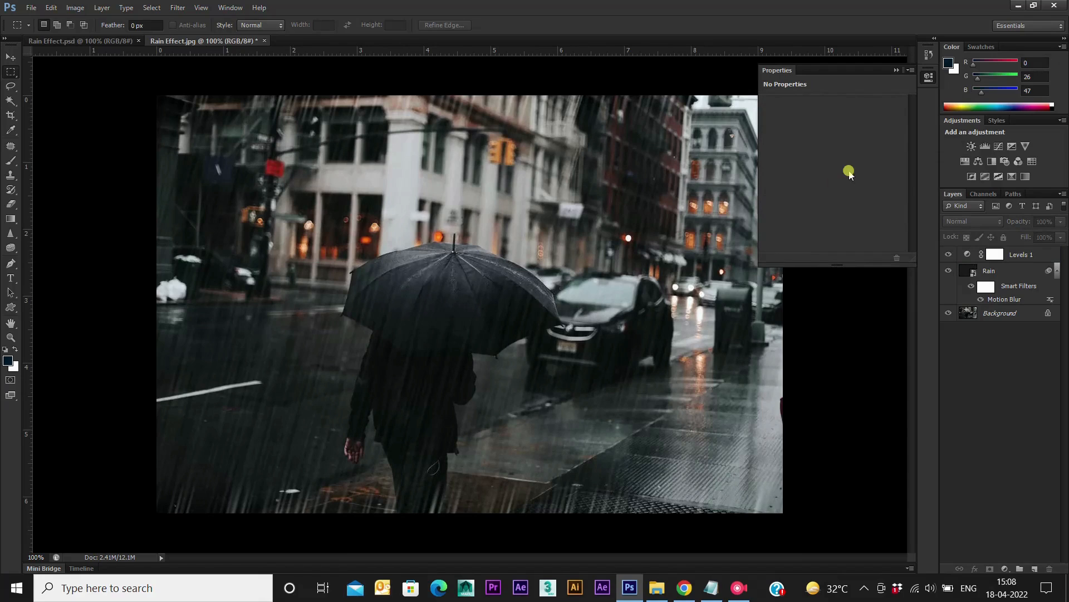
pyautogui.click(898, 70)
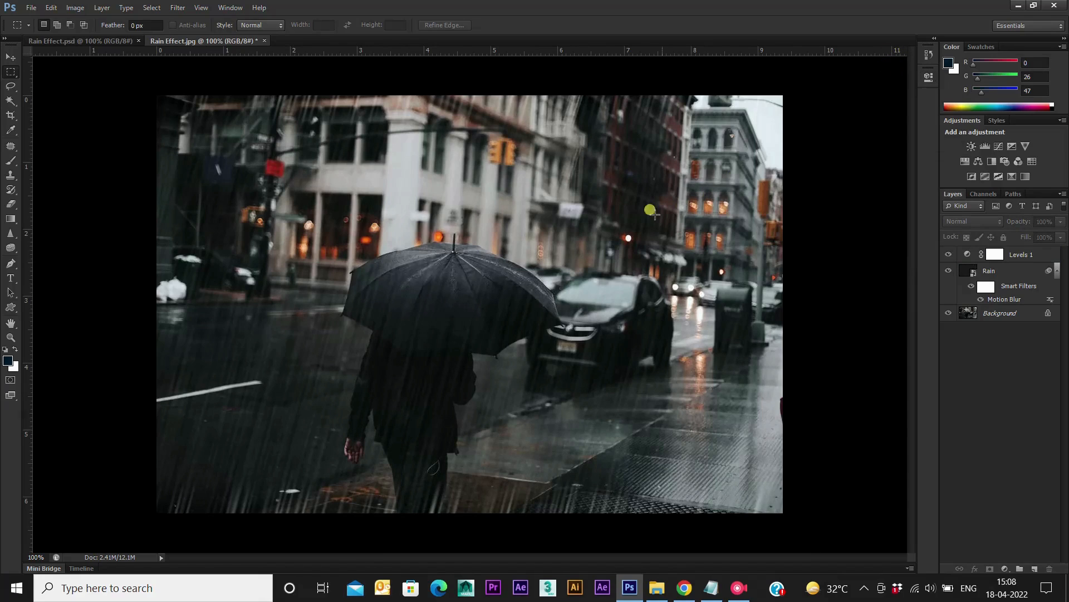
# - Enlarge the Rain layer proportionally to about 107.6% and commit the transform
pyautogui.click(10, 57)
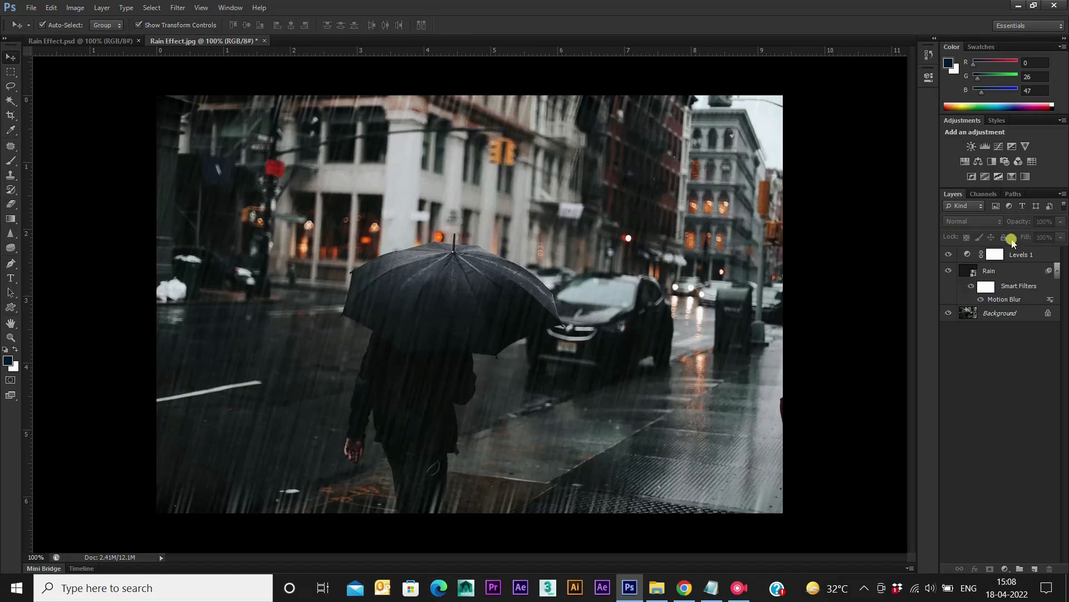
pyautogui.click(1003, 272)
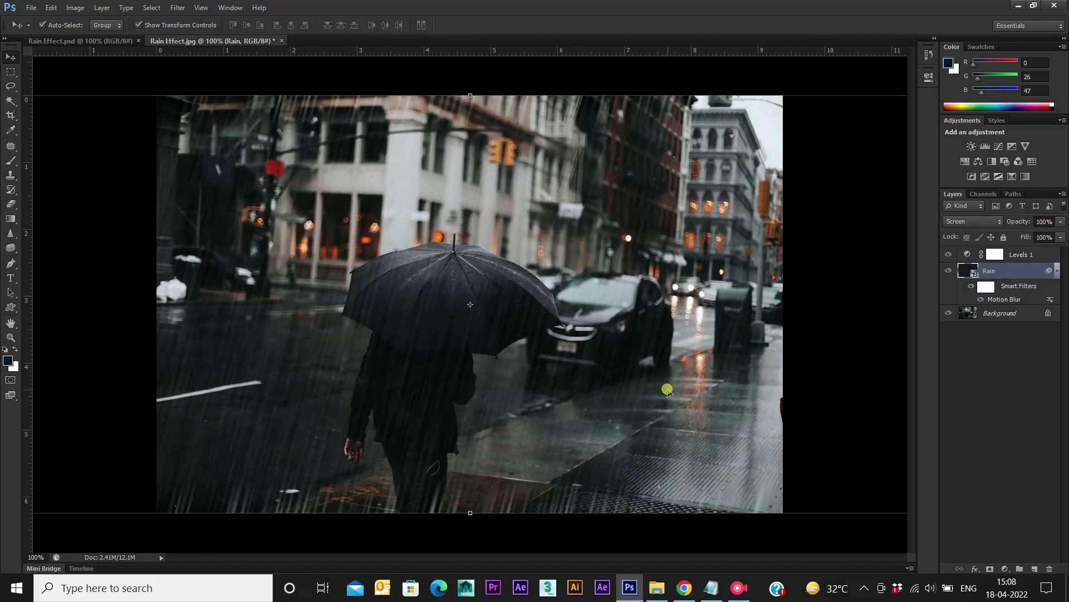
pyautogui.scroll(-5, 668, 390)
pyautogui.scroll(-2, 665, 387)
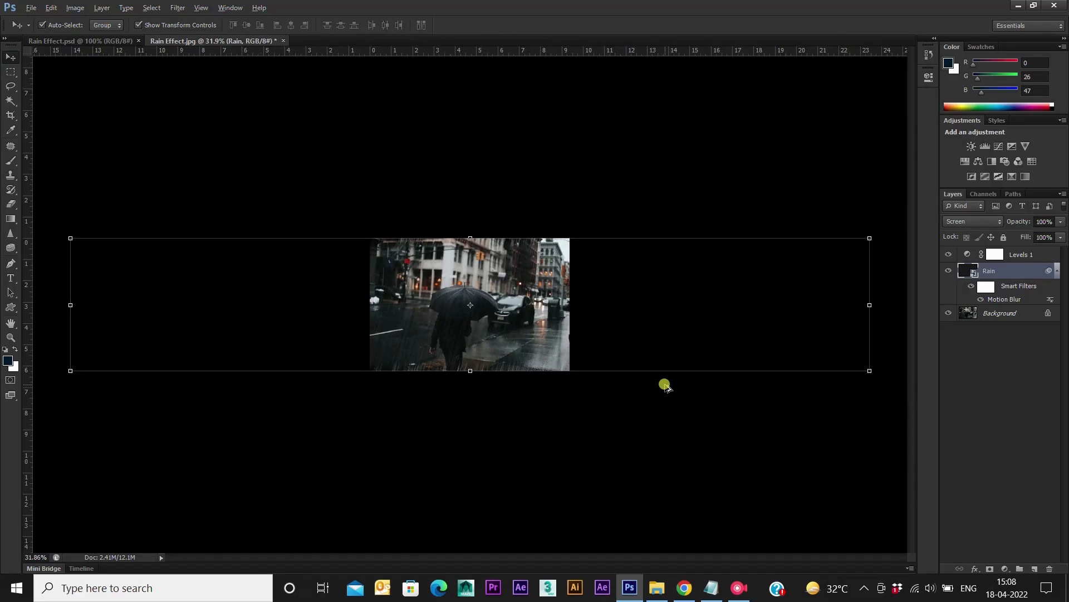
pyautogui.scroll(1, 664, 385)
pyautogui.scroll(-1, 669, 384)
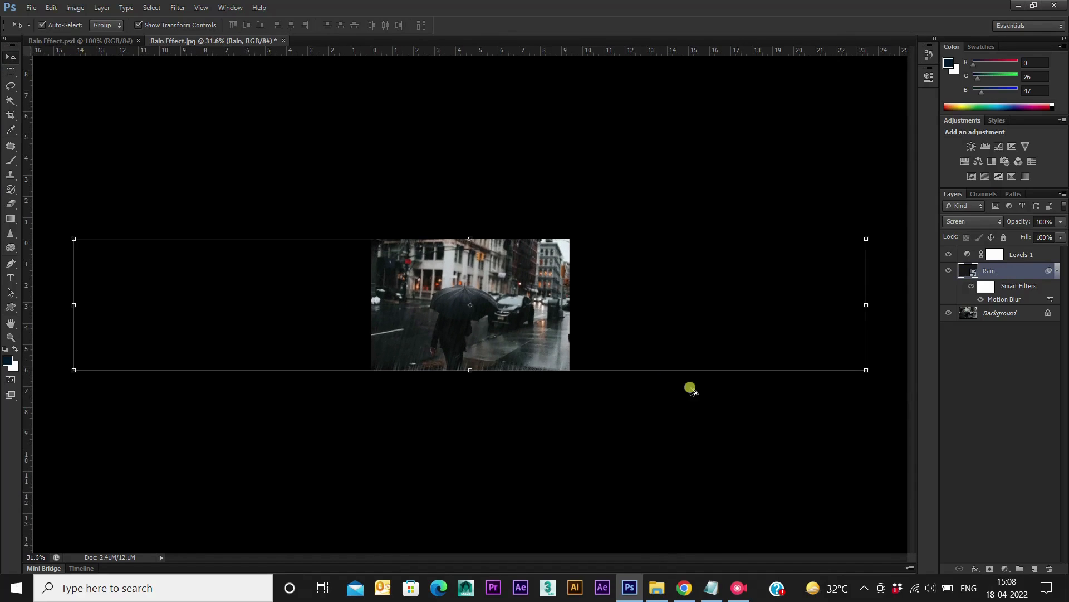
pyautogui.click(865, 368)
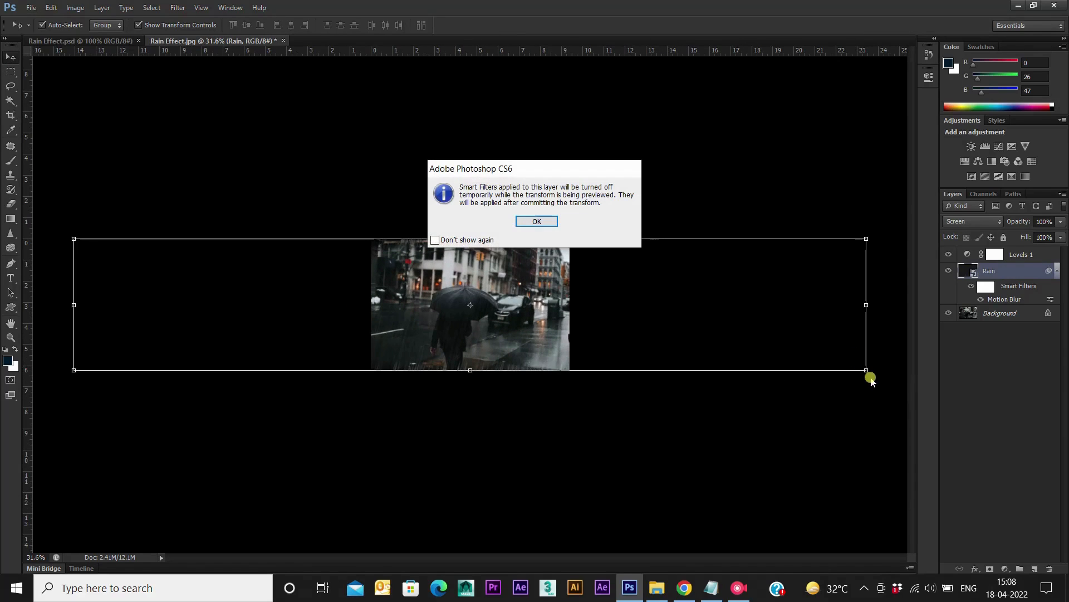
pyautogui.click(554, 221)
pyautogui.click(866, 369)
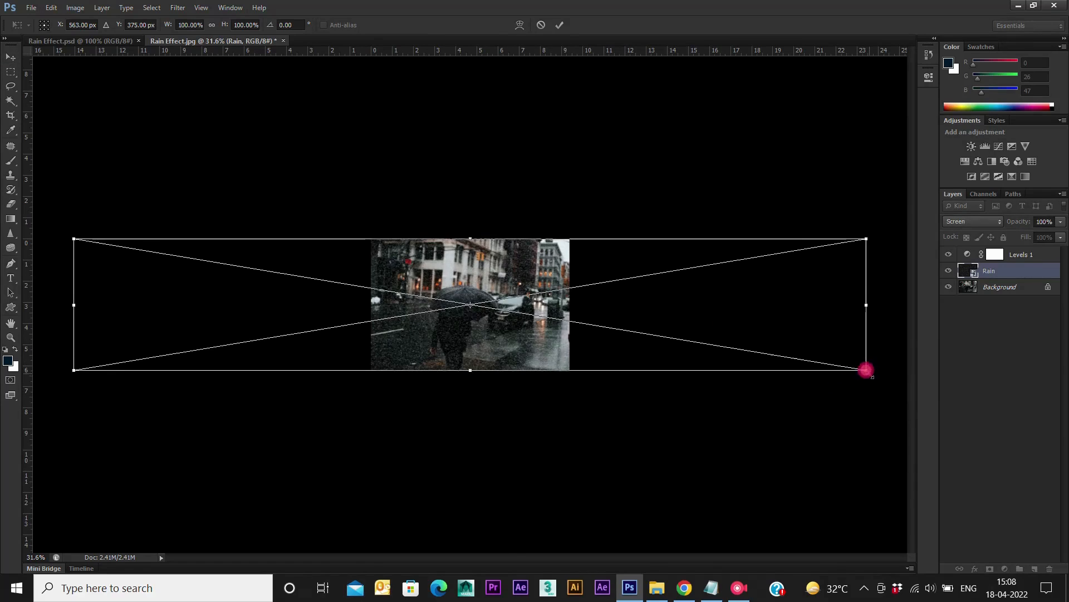
pyautogui.moveTo(866, 370); pyautogui.dragTo(925, 380)
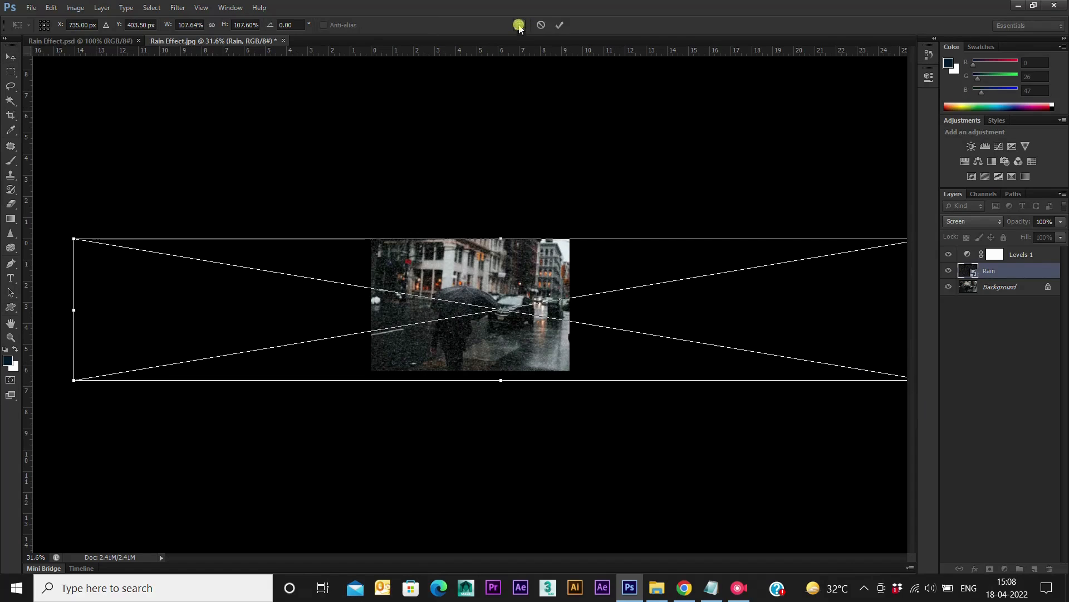
pyautogui.click(559, 24)
# - Select the whole canvas, center the Rain layer on it, and clear the selection
pyautogui.hotkey('ctrl', 'a')
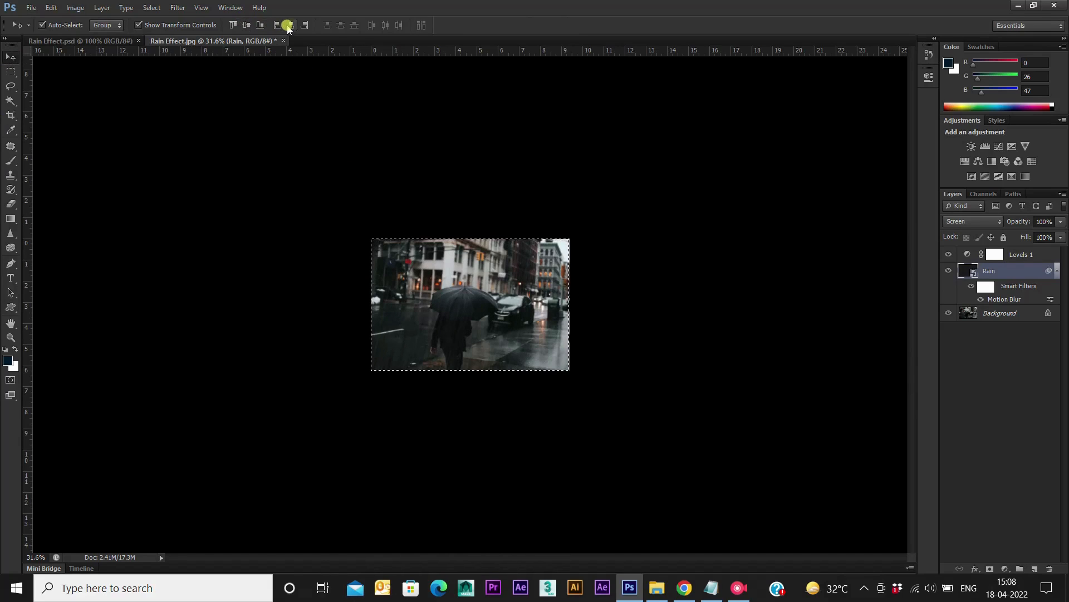
pyautogui.click(255, 186)
pyautogui.click(10, 71)
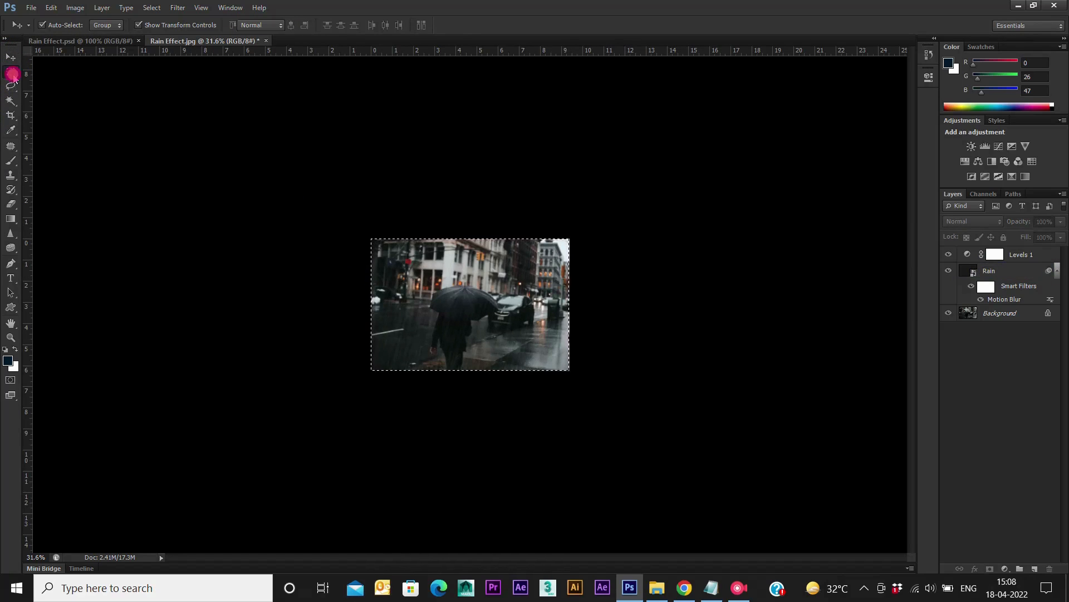
pyautogui.click(472, 293)
pyautogui.scroll(3, 472, 293)
pyautogui.scroll(3, 472, 293)
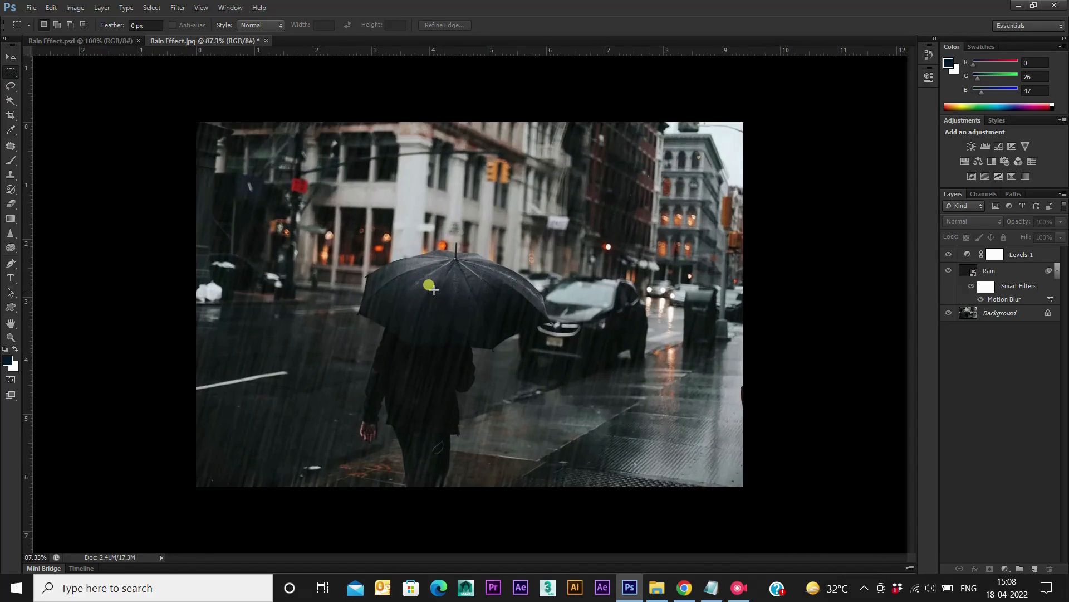
pyautogui.scroll(1, 351, 290)
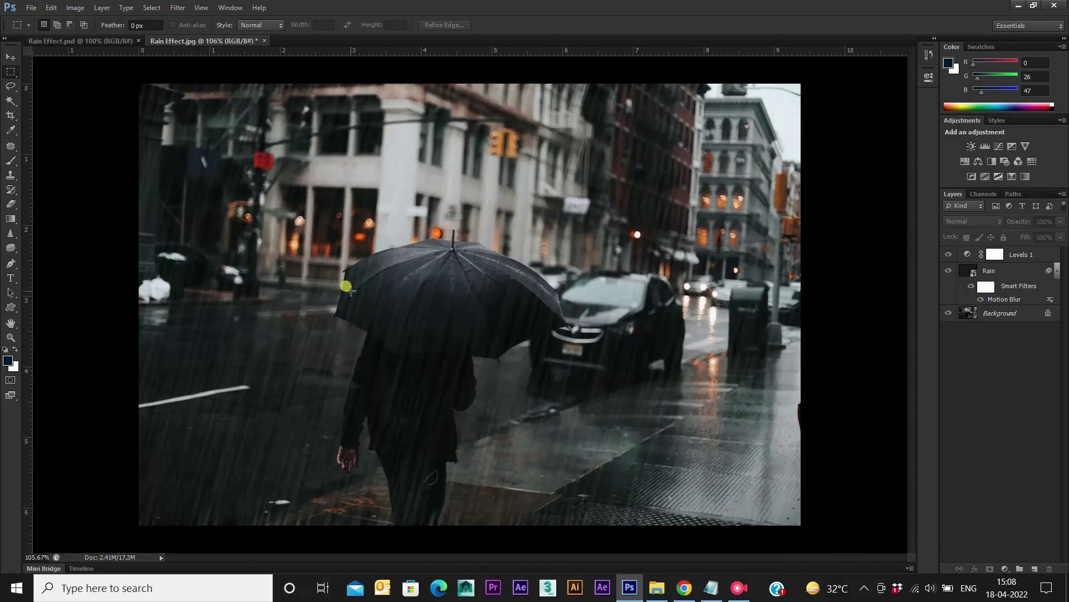
pyautogui.click(1023, 257)
pyautogui.click(1031, 398)
pyautogui.click(739, 588)
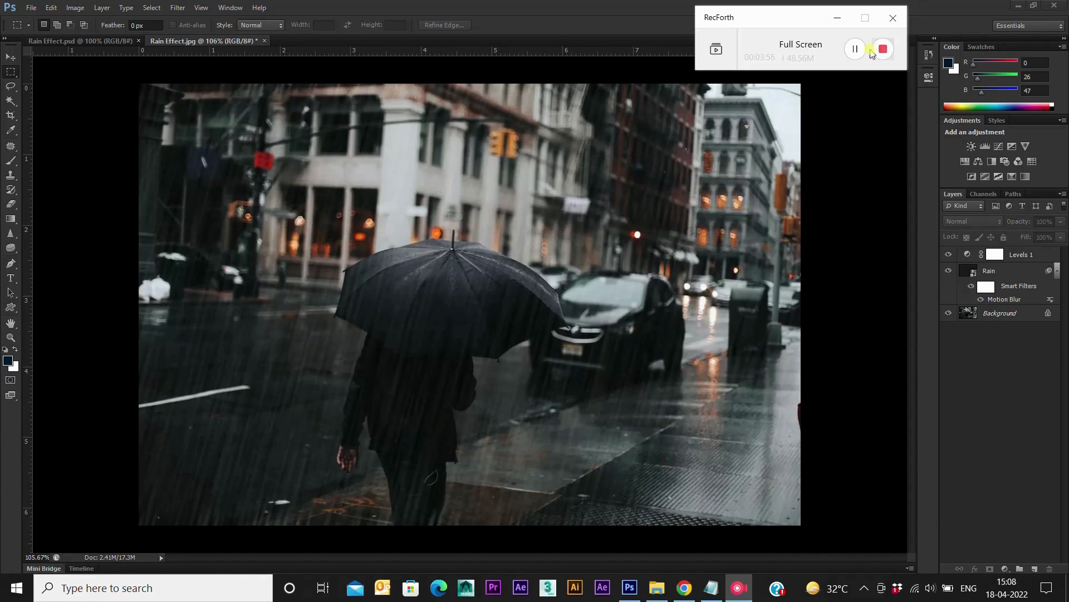